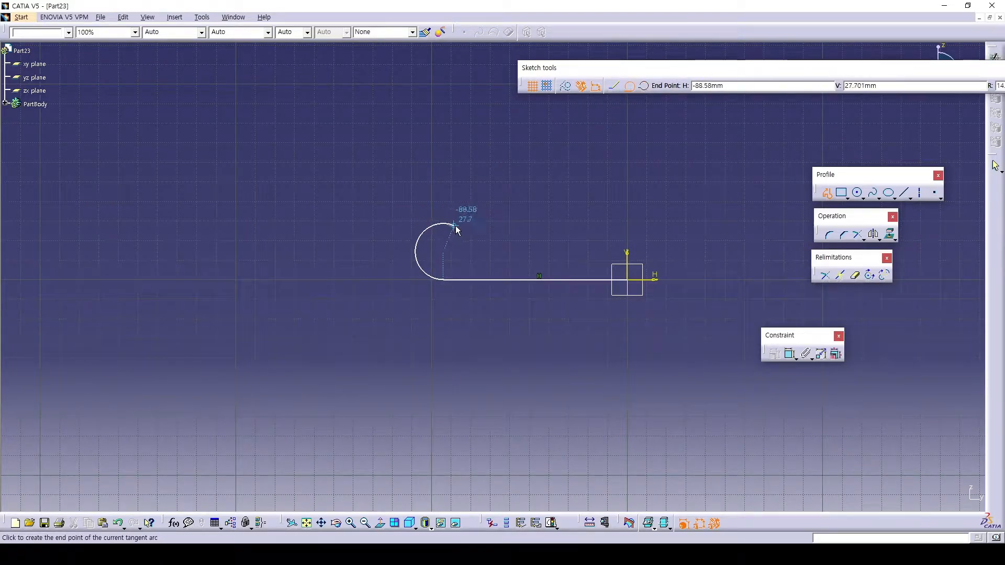
Finish the arc at the end of the horizontal line and dimension its centre 5.3 mm above that line.
click(471, 240)
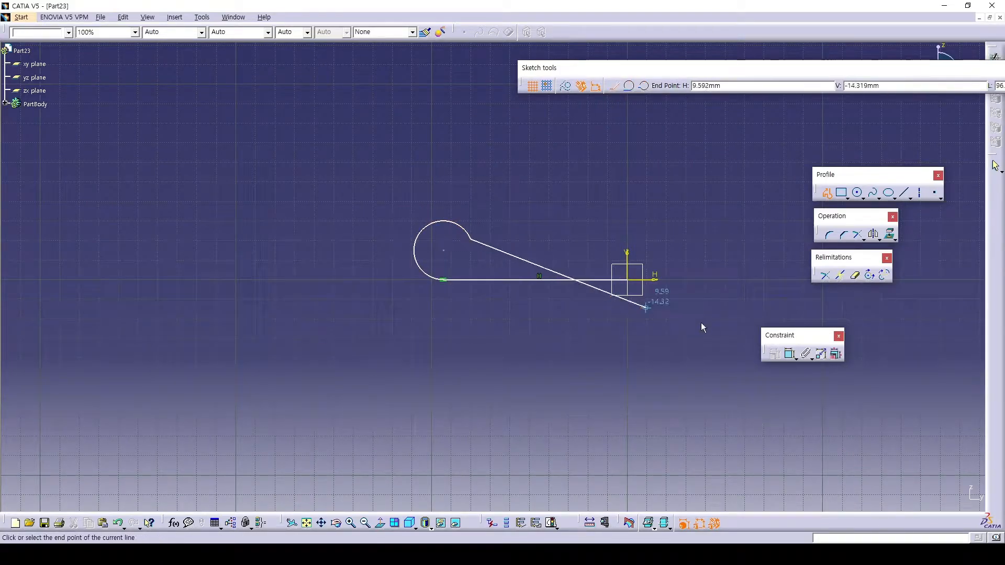
click(790, 354)
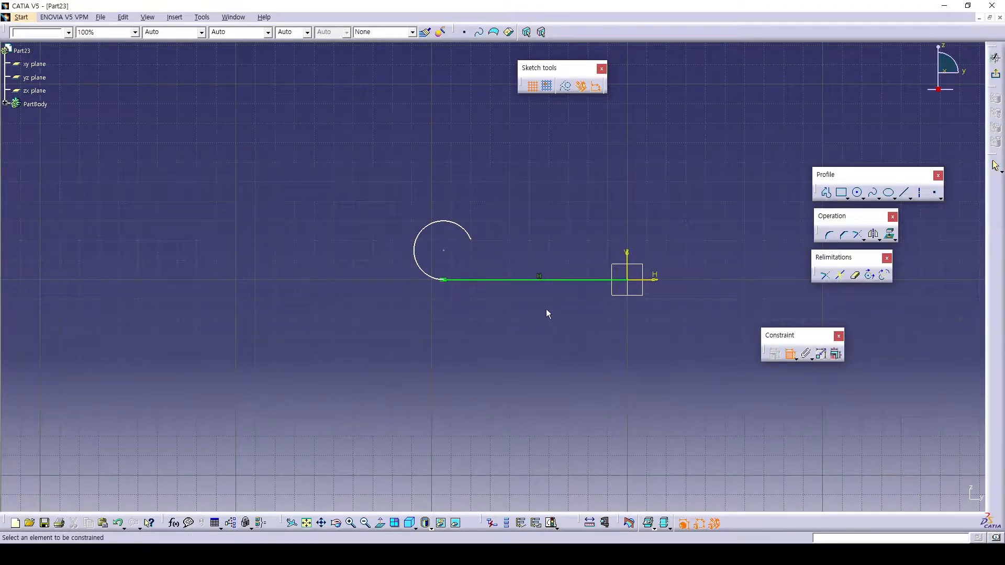
click(480, 281)
click(444, 250)
click(355, 260)
double_click(354, 259)
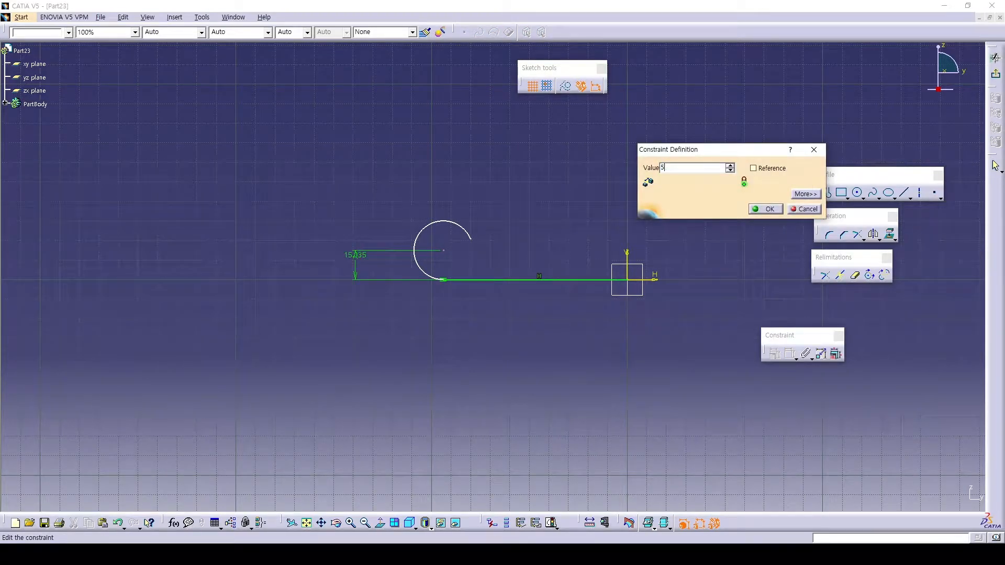
key(Return)
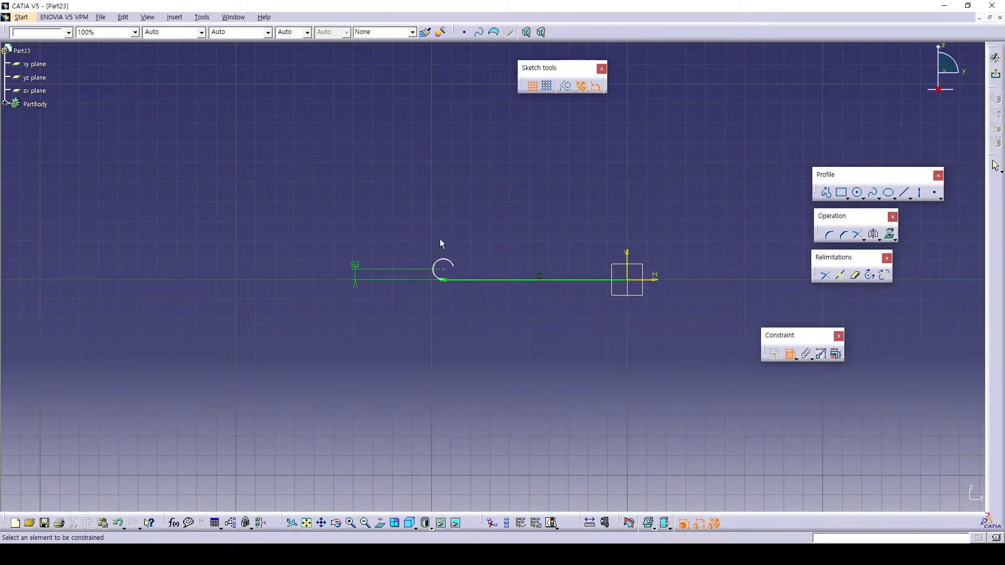
Try to add a radius dimension to the arc, and delete that dimension.
click(441, 261)
click(375, 208)
double_click(375, 205)
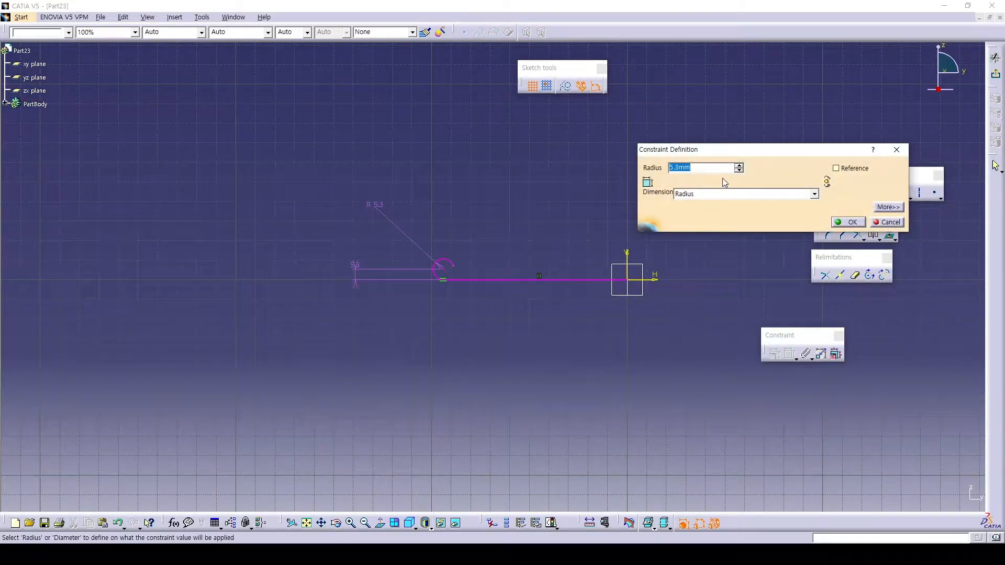
key(Return)
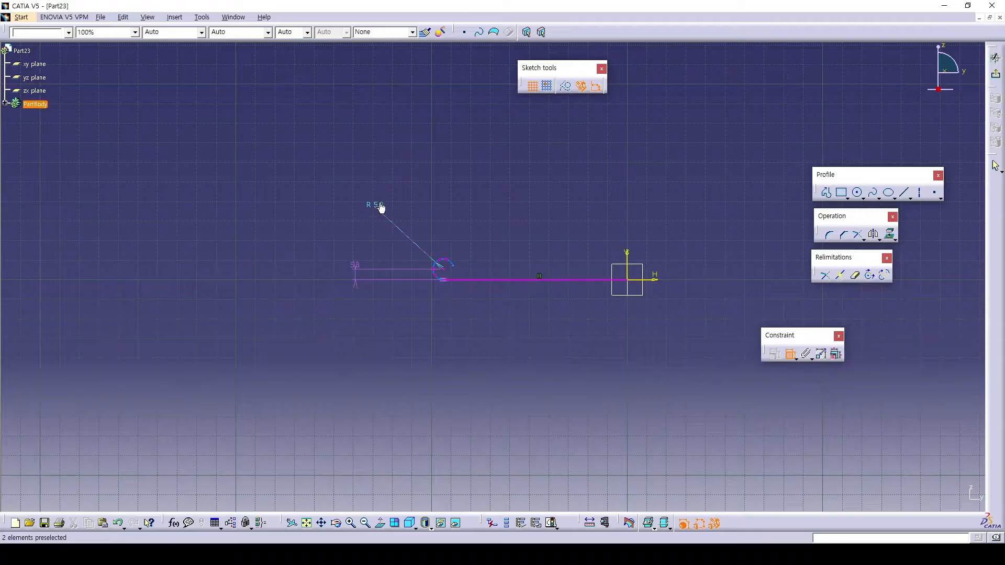
right_click(377, 205)
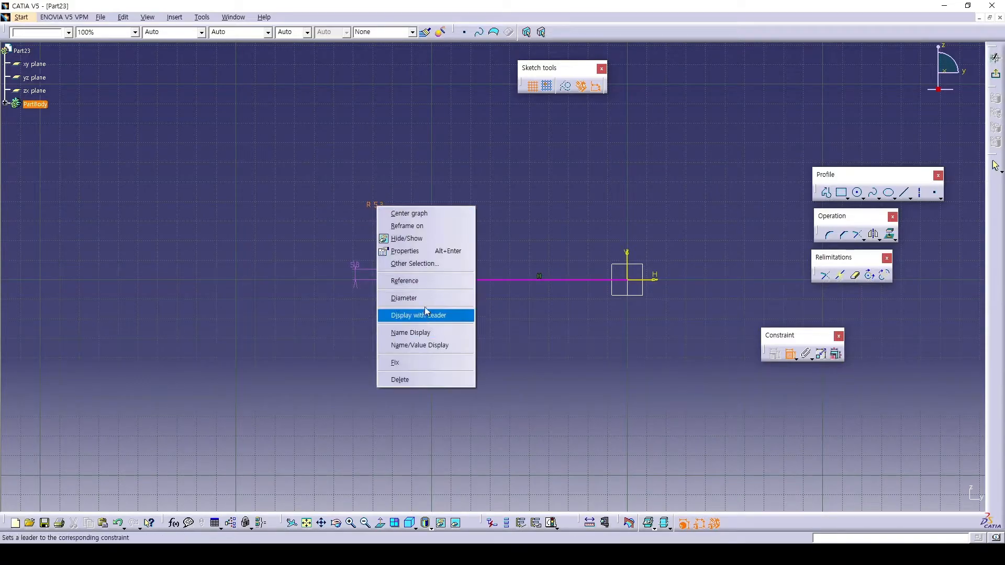
click(413, 378)
Delete the tangency between the arc and the horizontal line and move their shared endpoint closer to the origin.
middle_drag(522, 315, 541, 299)
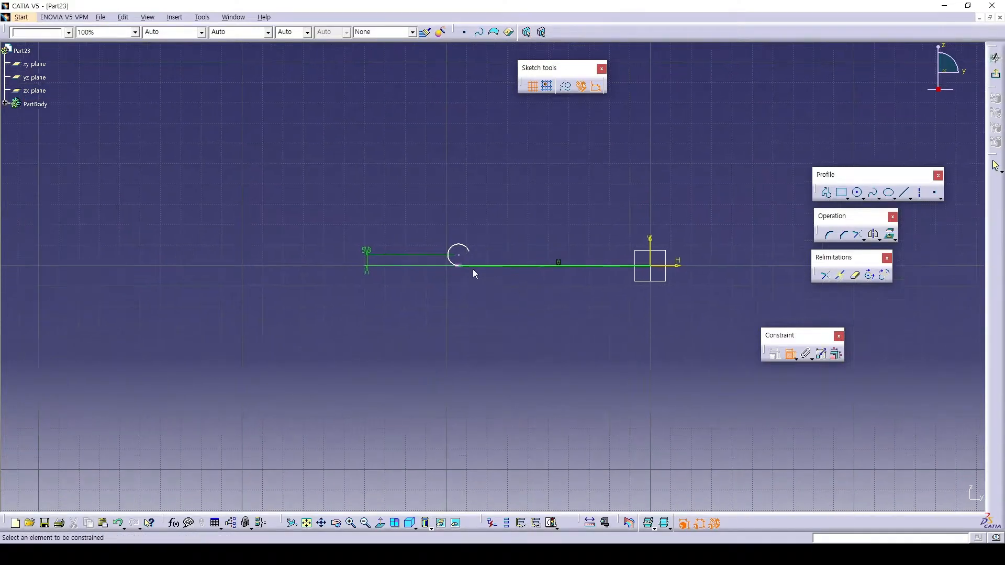
click(461, 267)
right_click(519, 317)
key(d)
drag(456, 266, 516, 274)
Apply a tangency constraint between the arc and the horizontal line.
click(508, 268)
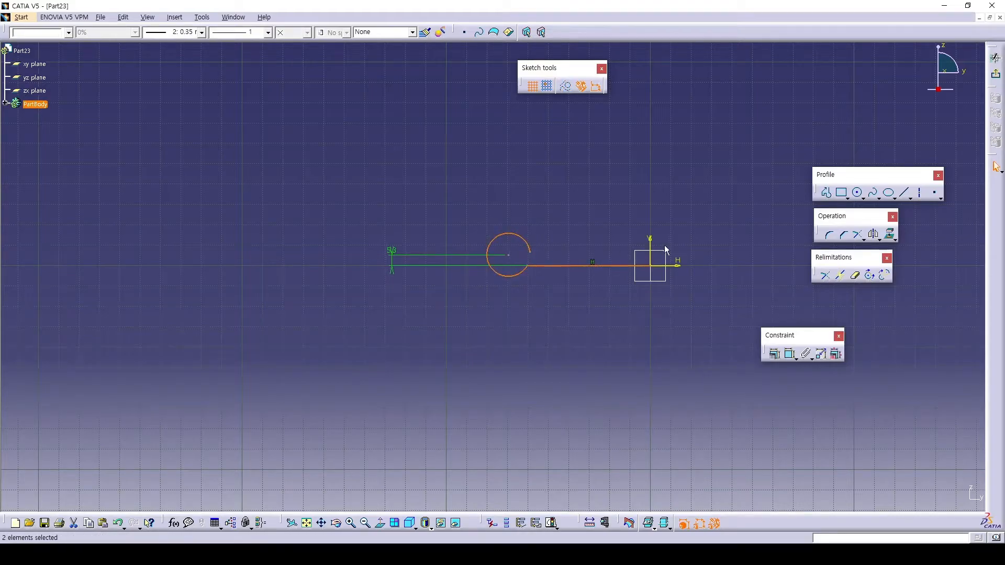
click(774, 354)
click(884, 415)
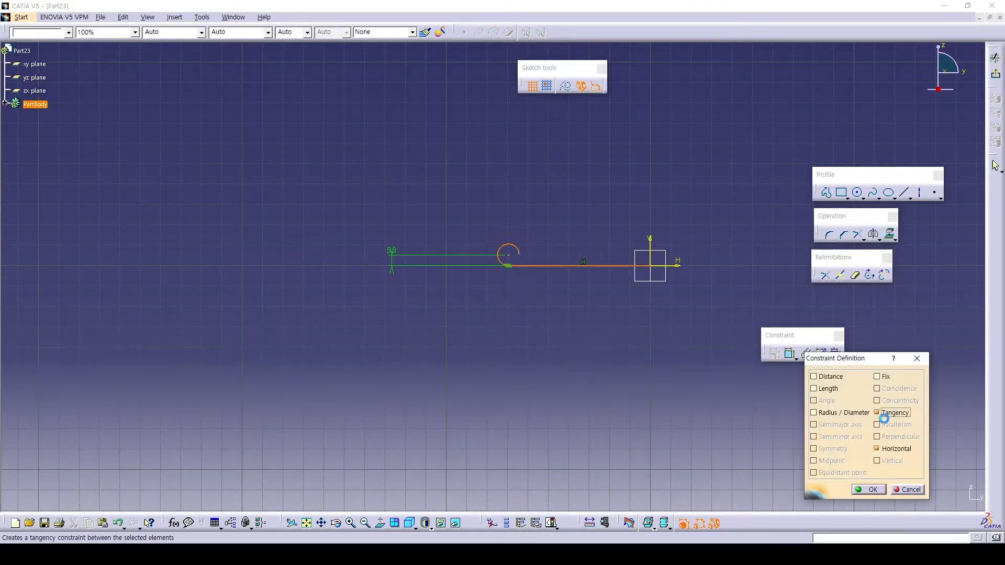
click(858, 490)
Dimension the arc's centre horizontally from the vertical axis and set the distance to 34.9 mm.
middle_drag(505, 312, 526, 228)
mouse_move(568, 212)
mouse_down()
mouse_move(574, 186)
mouse_move(597, 202)
mouse_move(663, 188)
mouse_up()
click(698, 184)
middle_drag(700, 183, 562, 199)
click(776, 261)
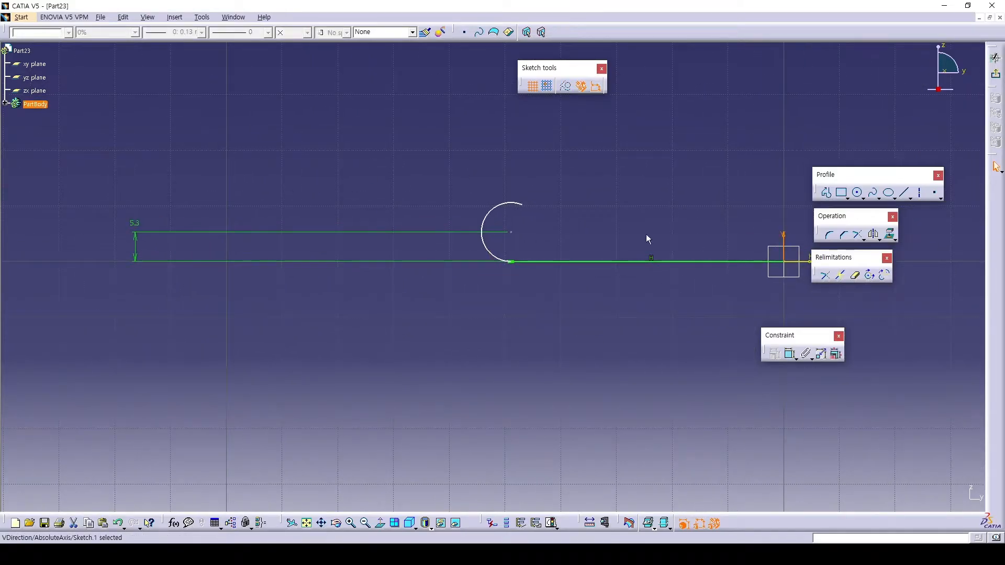
ctrl+click(512, 232)
click(790, 353)
click(568, 329)
double_click(564, 327)
text(34.9)
key(Return)
Extend the first arc's free end and sketch a second, upward-opening arc of about 6.9 mm radius beside it.
middle_drag(647, 280, 593, 298)
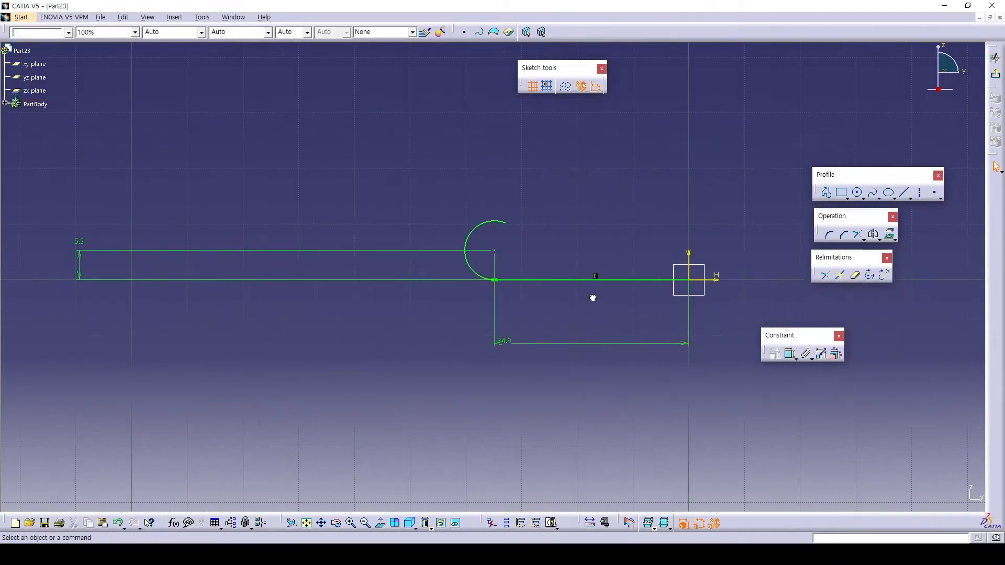
drag(510, 221, 590, 242)
click(862, 199)
click(965, 207)
click(523, 195)
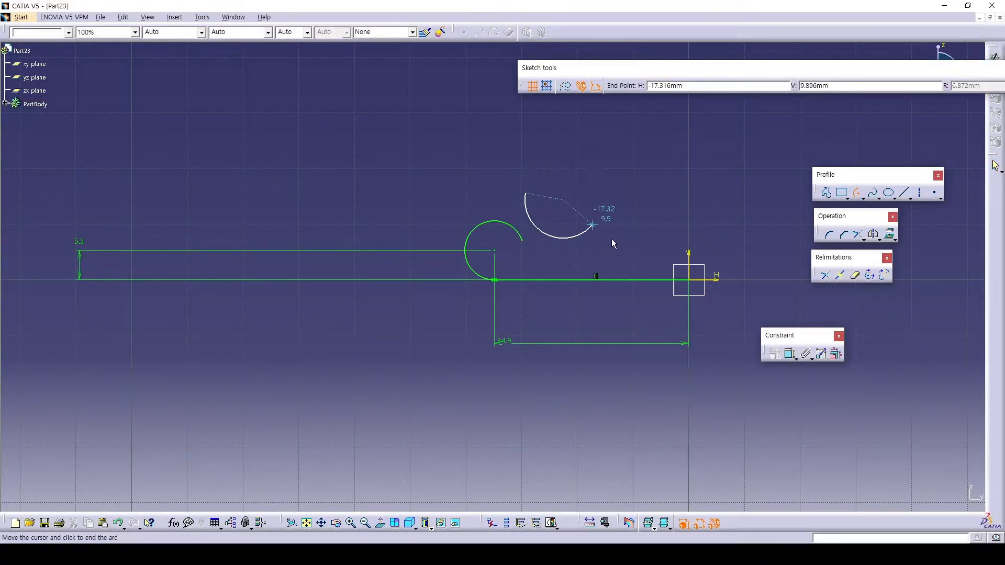
click(610, 240)
Constrain the second arc to be tangent to the first arc.
ctrl+click(516, 230)
click(774, 354)
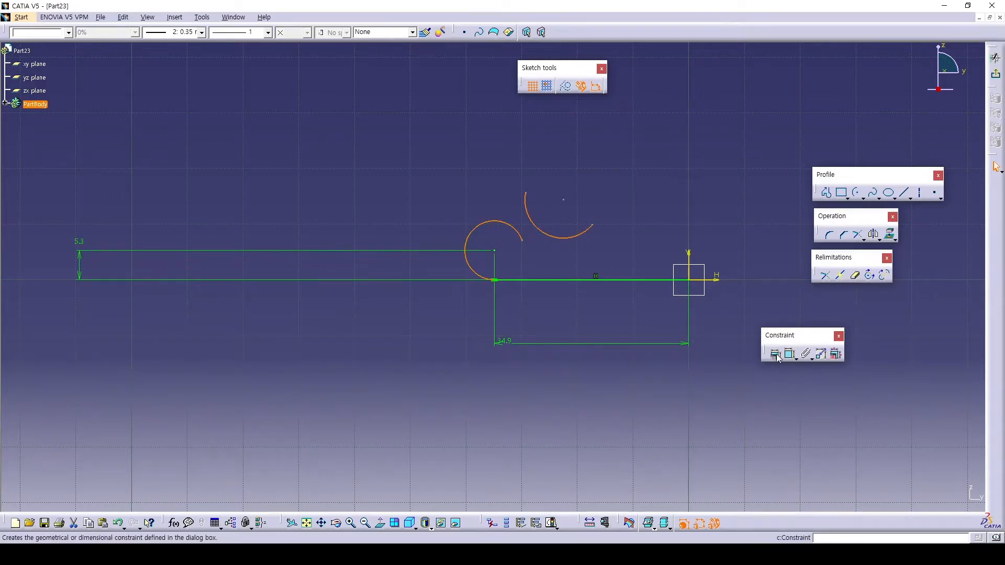
click(877, 413)
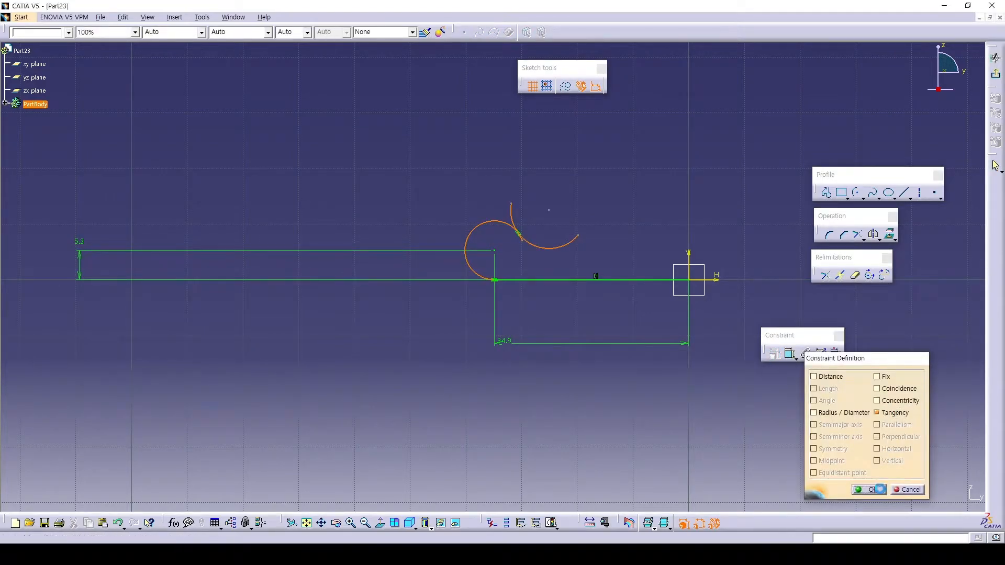
click(881, 490)
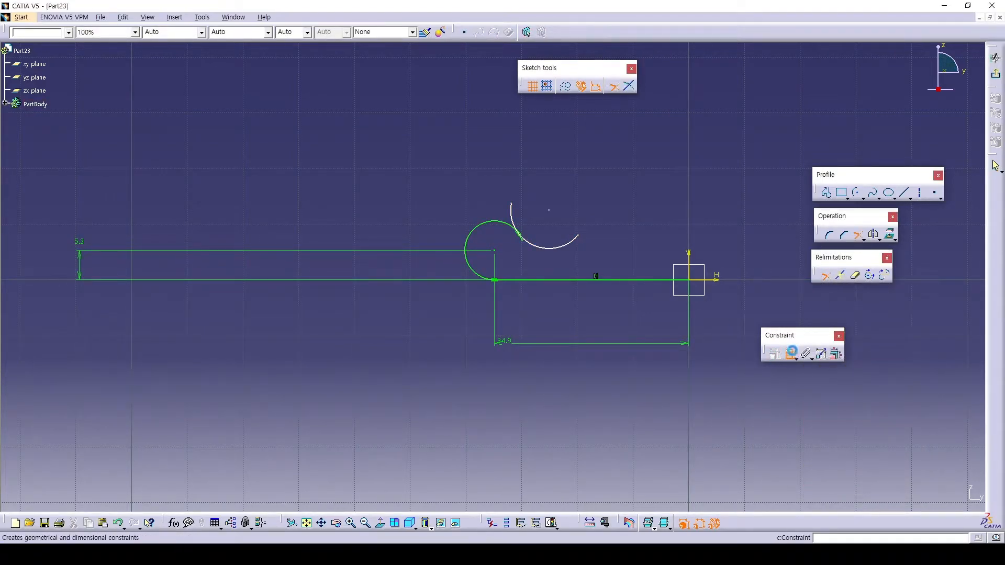
Dimension the second arc as a diameter and set it to 8.4 mm.
click(791, 354)
click(563, 246)
click(546, 238)
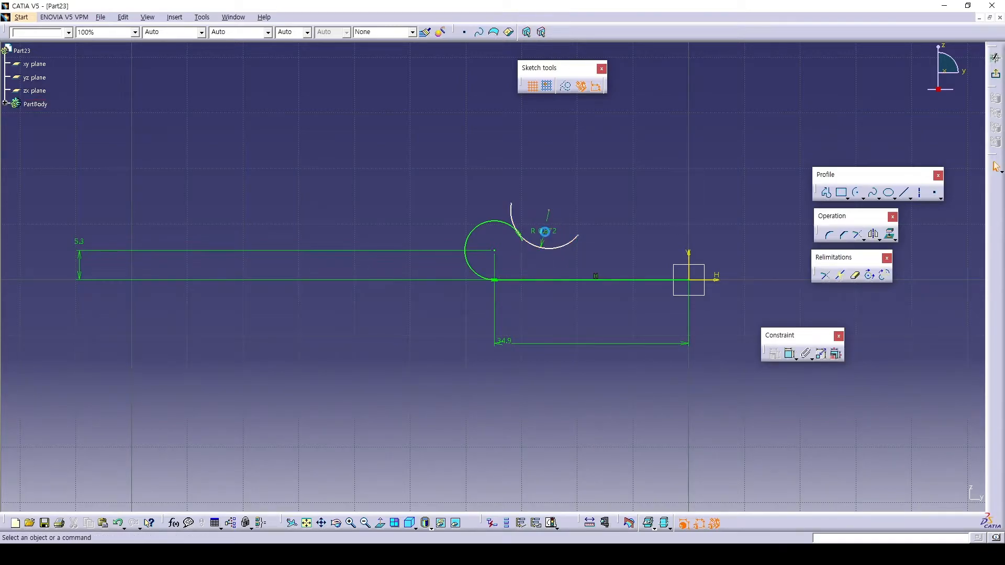
double_click(544, 232)
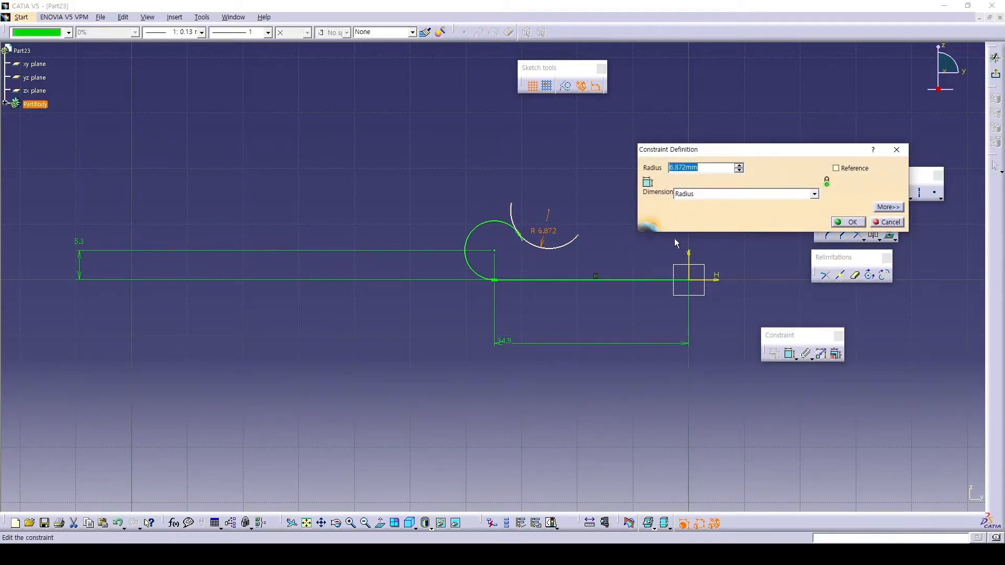
click(801, 192)
click(695, 210)
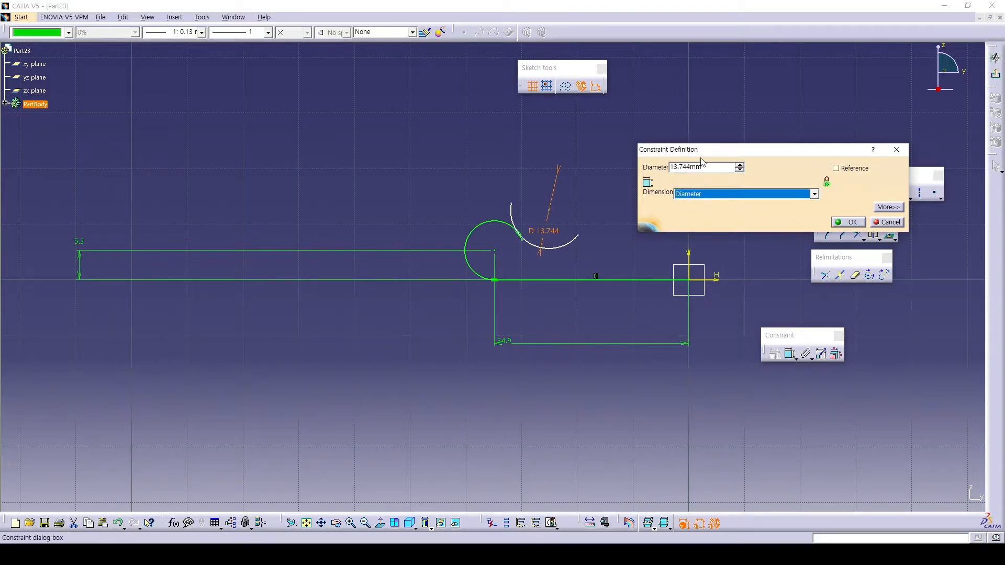
key(shift+Tab)
key(Return)
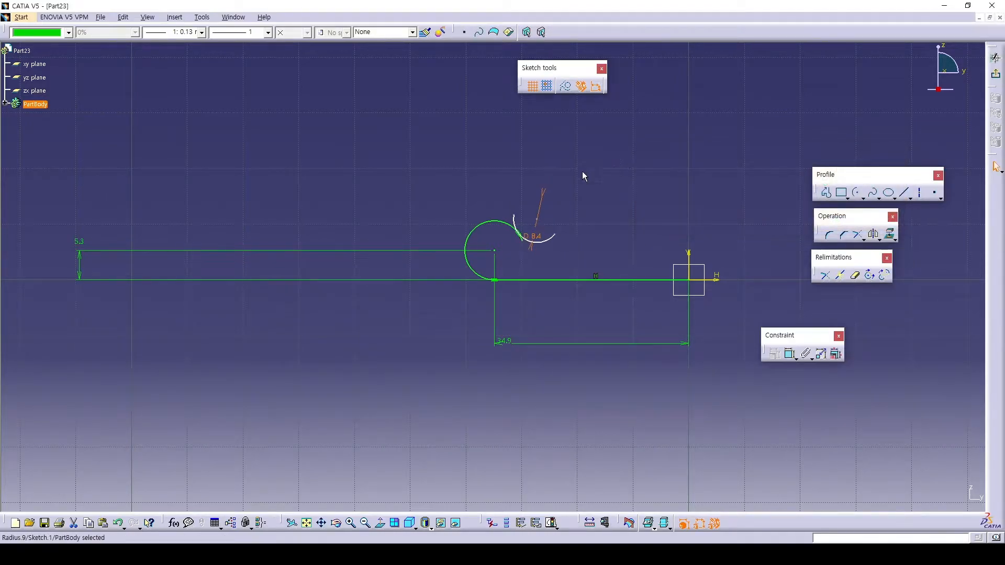
Trim the first and second arcs to each other where they meet.
click(819, 275)
click(495, 229)
click(540, 241)
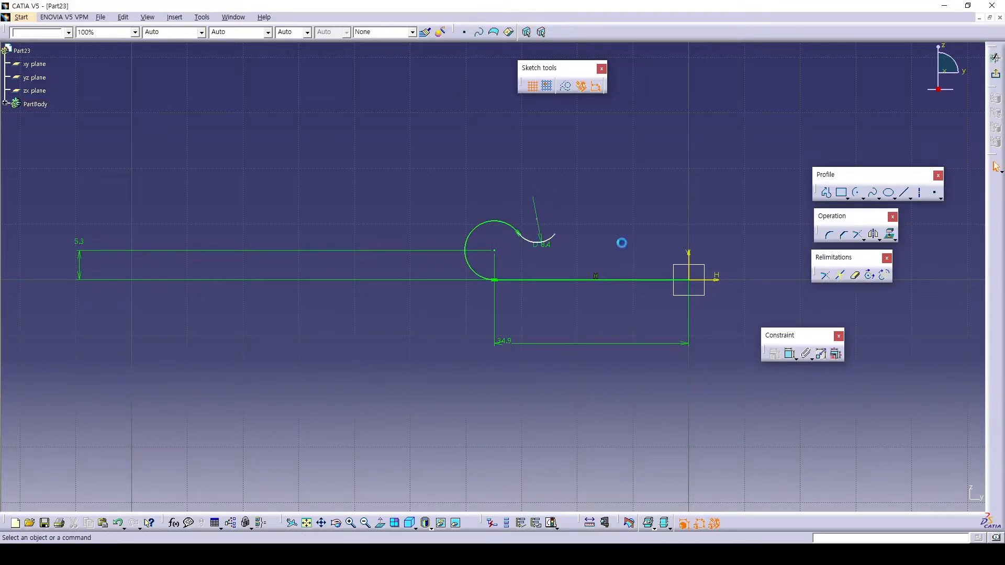
Sketch a third, downward-opening arc between the second arc and the vertical axis.
click(857, 192)
click(599, 305)
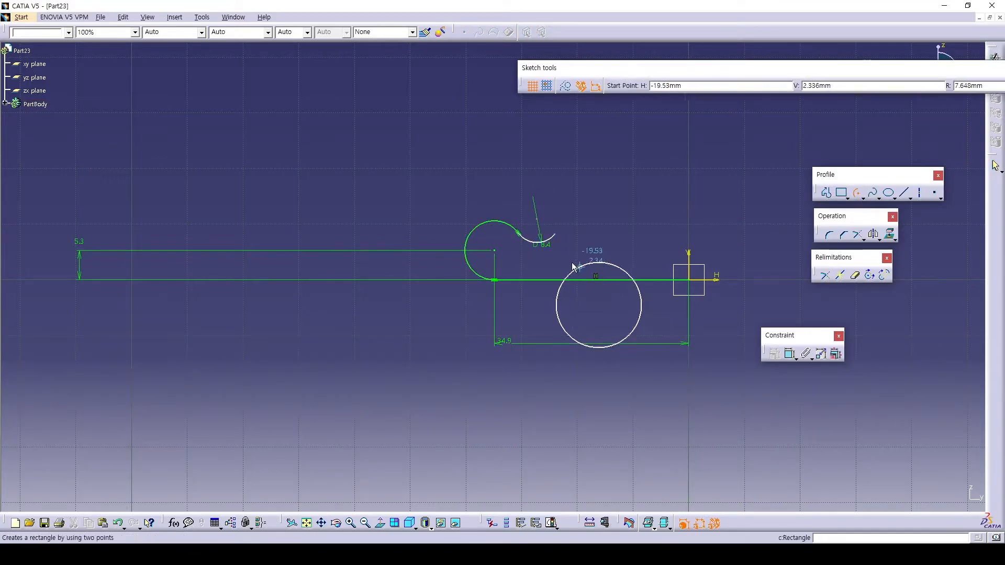
click(553, 257)
click(643, 254)
Dimension the third arc as a diameter and set it to 13.6 mm.
click(791, 353)
click(628, 244)
click(658, 221)
double_click(658, 219)
click(709, 195)
click(694, 206)
click(697, 195)
click(695, 212)
click(711, 170)
drag(710, 170, 607, 166)
text(13.6)
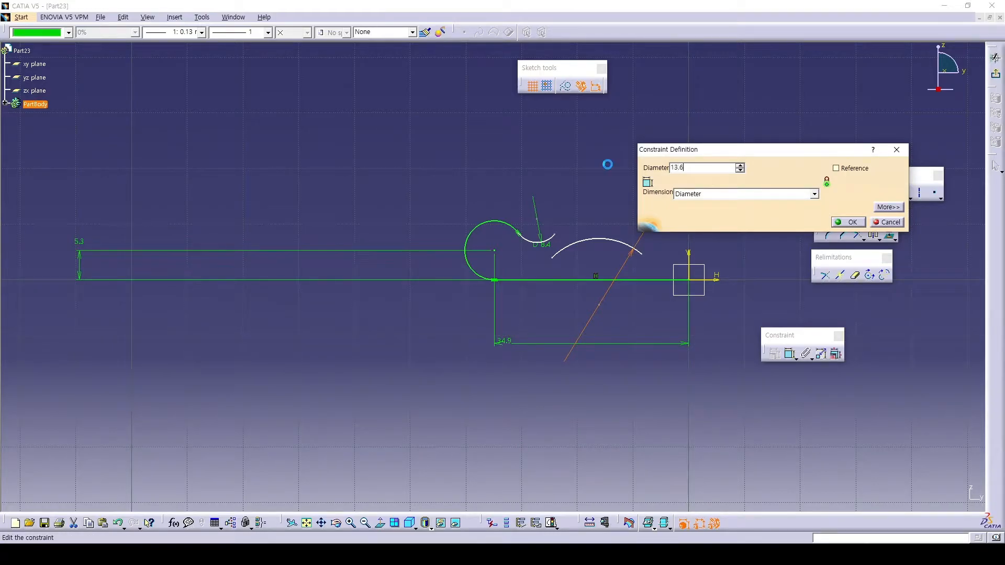
key(Return)
Constrain the third arc to be tangent to the second arc.
click(607, 272)
ctrl+click(547, 240)
click(775, 354)
click(885, 412)
click(869, 489)
Dimension the third arc's centre vertically from the horizontal axis and set the offset to 0.2 mm.
drag(574, 269, 576, 285)
ctrl+click(716, 281)
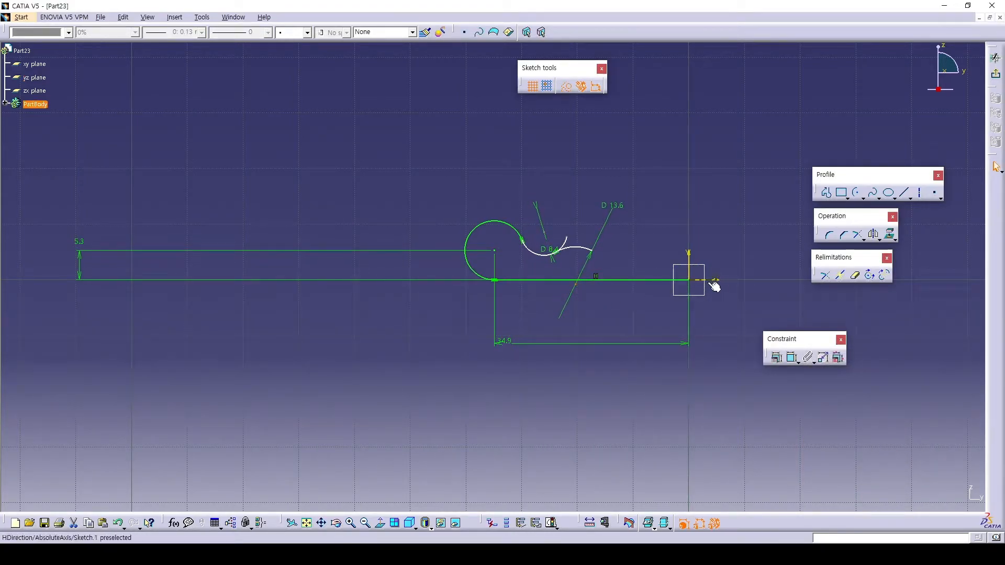
click(791, 357)
click(759, 250)
double_click(759, 251)
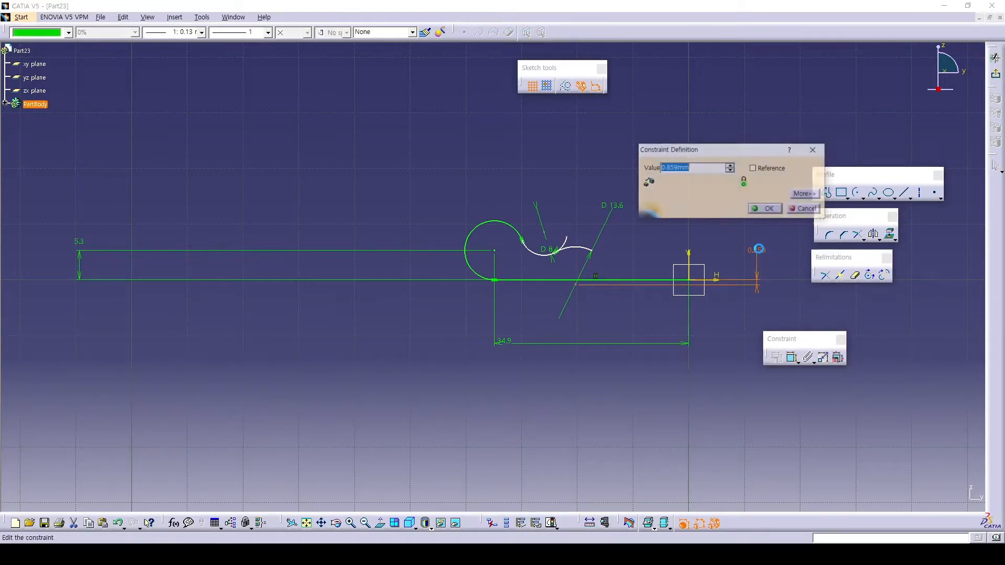
key(Return)
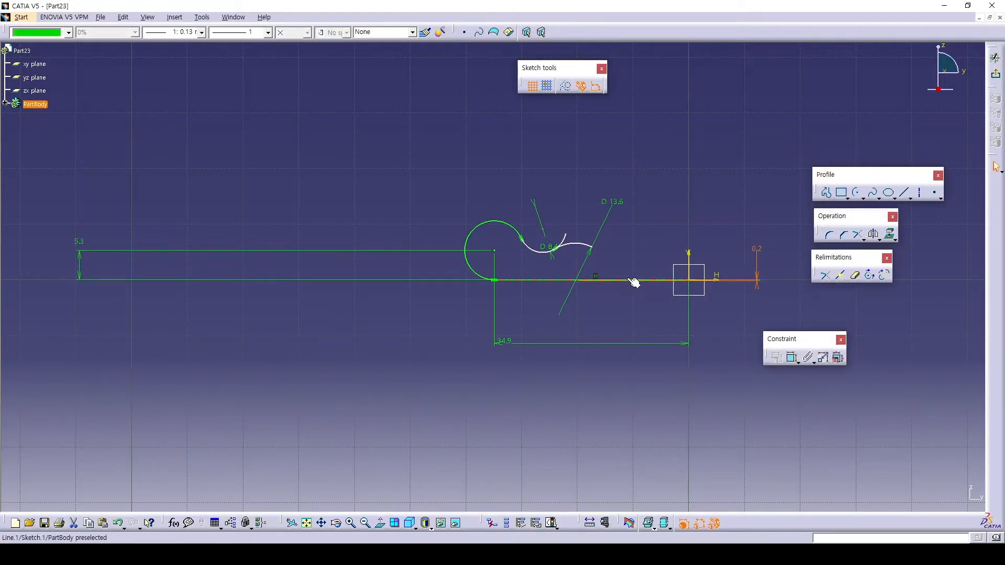
click(608, 298)
Dimension the third arc's centre horizontally from the vertical axis and set the distance to 19.2 mm.
middle_drag(607, 300, 595, 283)
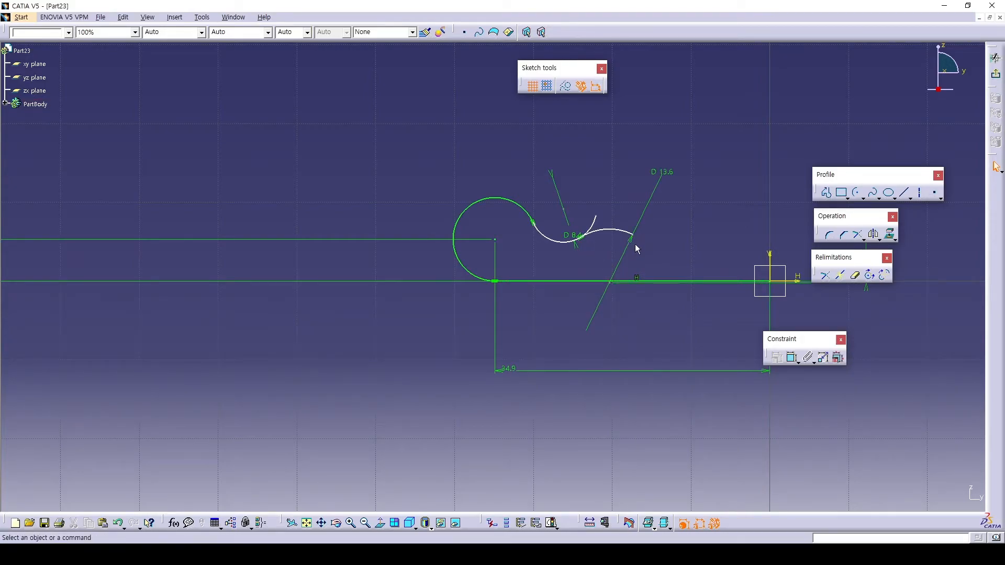
click(611, 283)
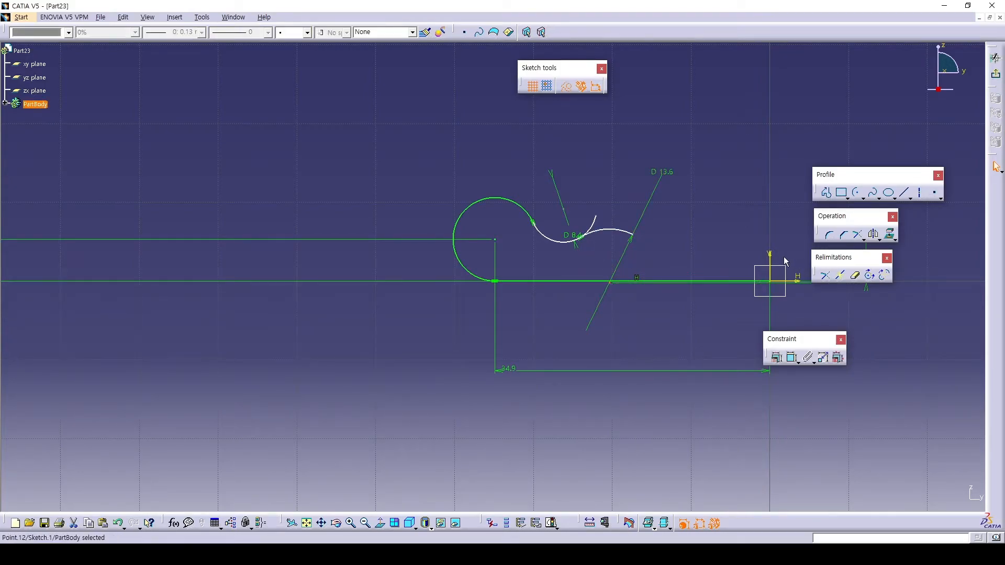
click(777, 357)
double_click(648, 344)
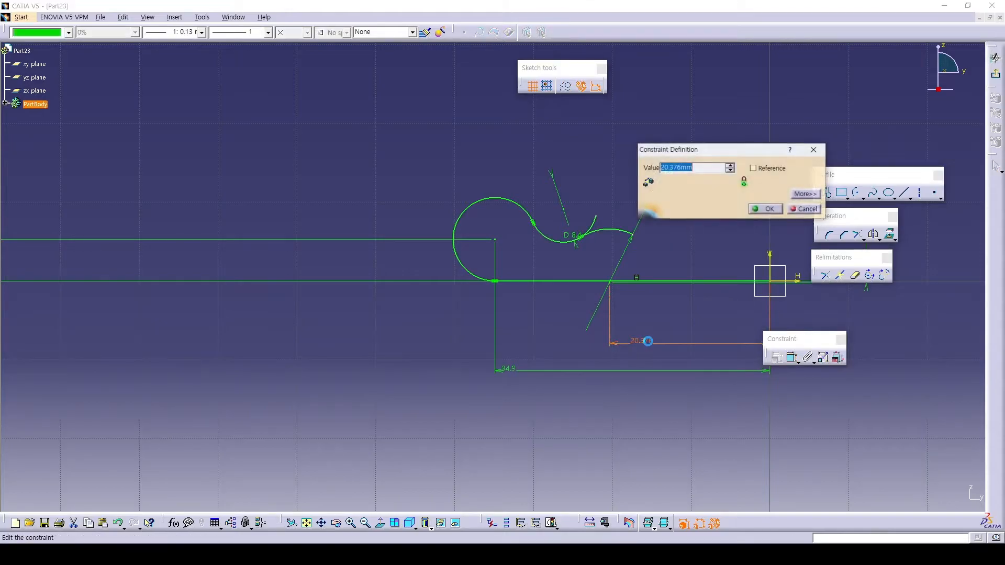
text(19.52)
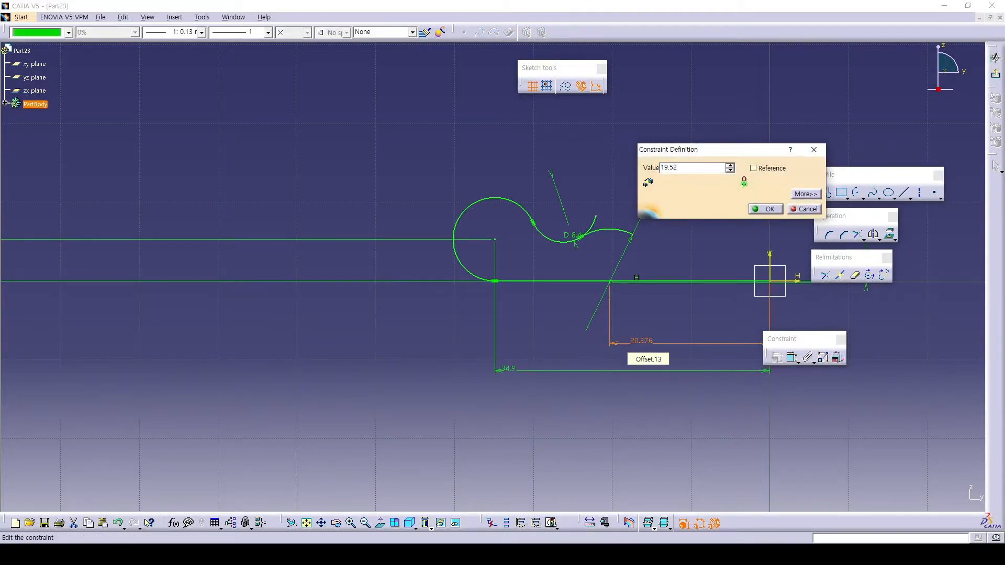
key(BackSpace)
key(BackSpace)
text(2)
key(Return)
Move the 5.3 mm dimension closer to the profile and trim the second and third arcs where they meet.
middle_drag(510, 299, 492, 361)
drag(257, 255, 474, 270)
middle_drag(548, 298, 570, 250)
middle_drag(772, 247, 683, 253)
click(683, 252)
click(825, 275)
click(495, 248)
click(559, 230)
Extend the third arc's free end further down toward the horizontal line.
middle_drag(613, 232, 519, 234)
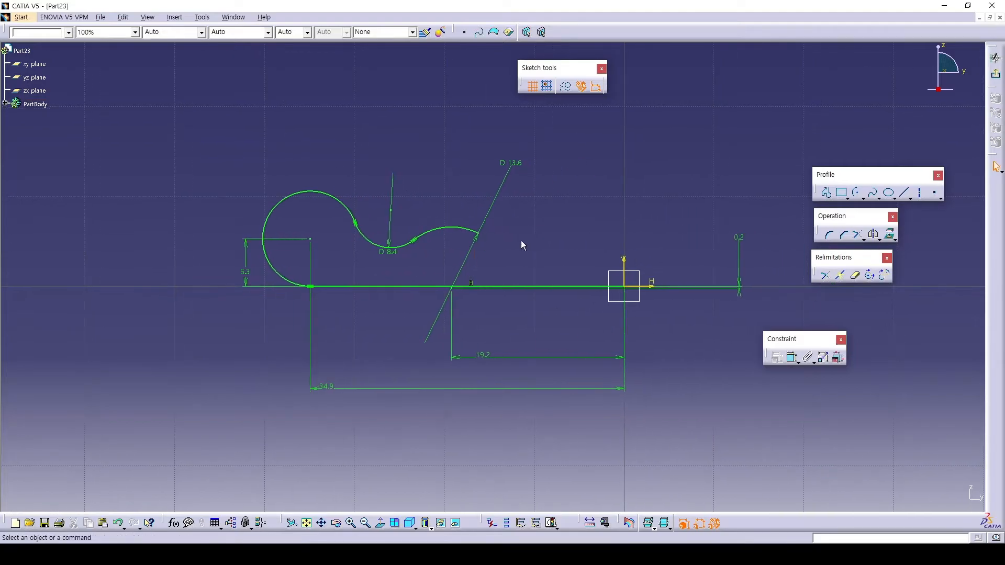
click(483, 239)
drag(480, 241, 545, 252)
Draw a vertical line about 16 mm long downward from the third arc's centre and make it a construction line.
click(905, 193)
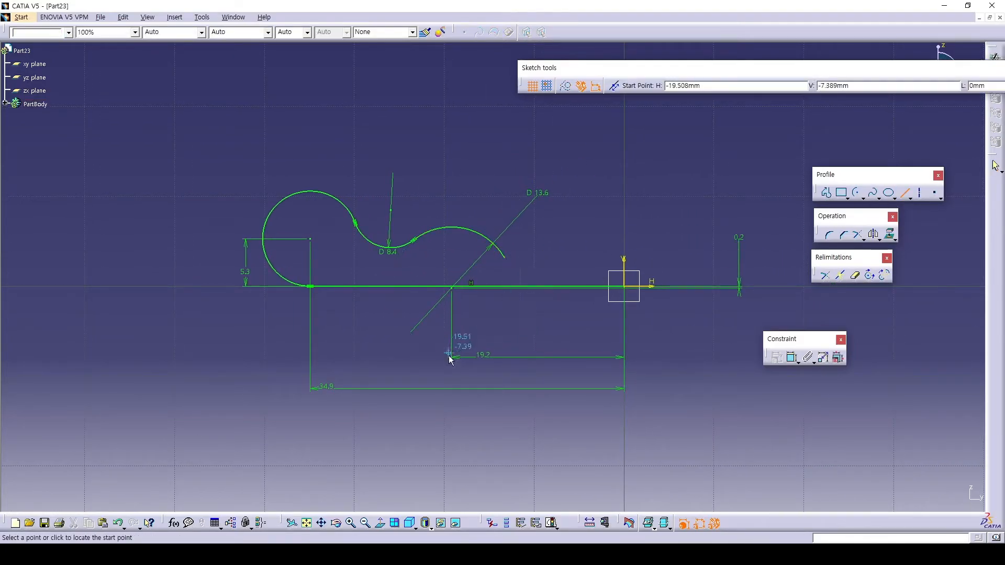
click(451, 286)
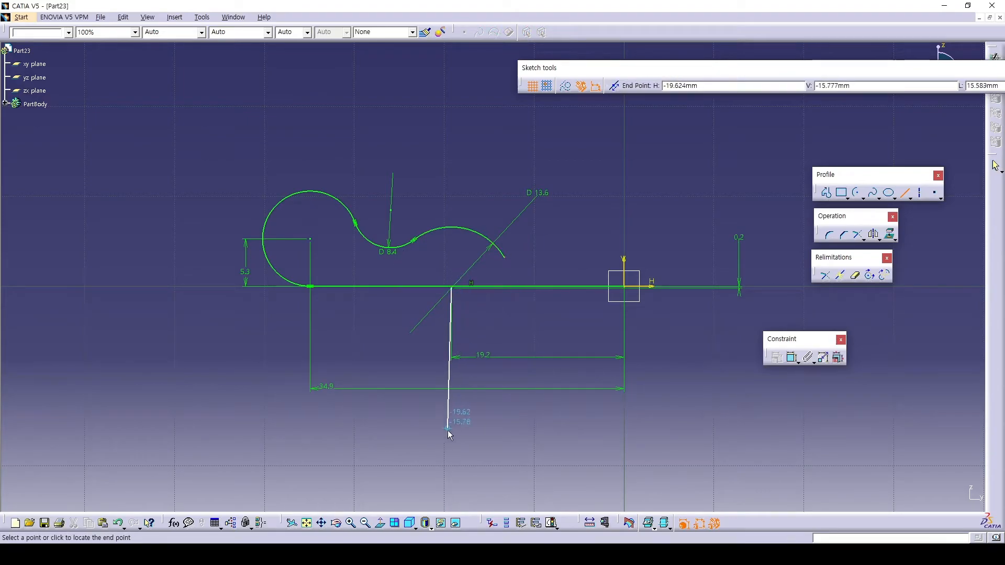
click(451, 435)
click(657, 139)
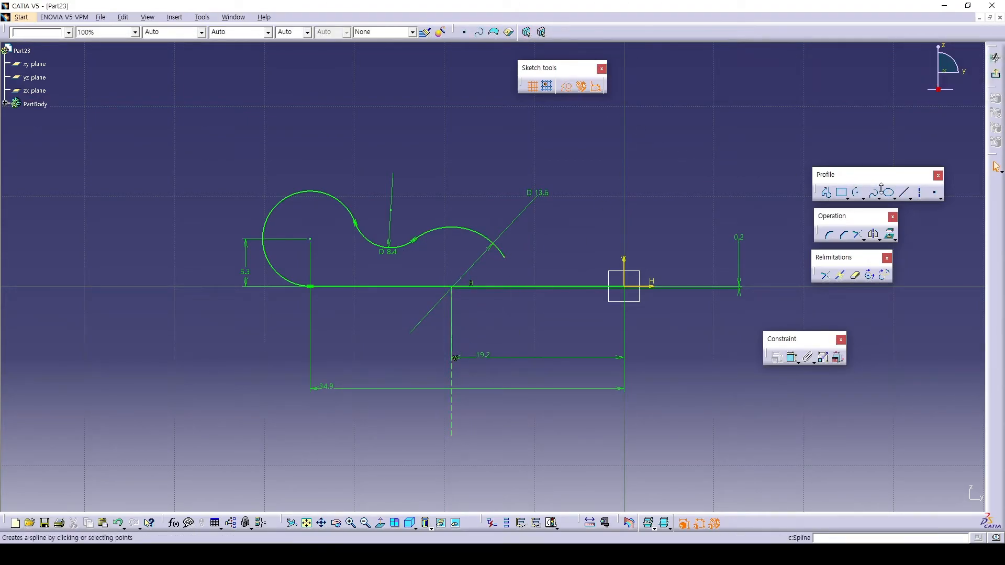
Draw a slanted construction line from the vertical construction line, rising past the third arc toward the vertical axis.
click(904, 192)
click(455, 388)
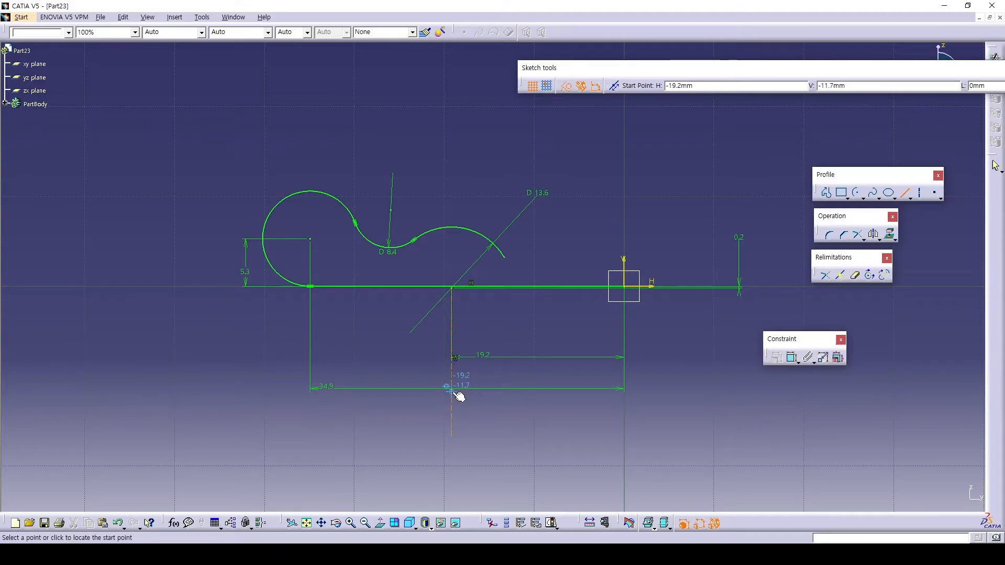
click(657, 171)
Dimension the angle between the slanted line and the vertical construction line and set it to 50°.
ctrl+click(452, 325)
click(792, 358)
click(487, 326)
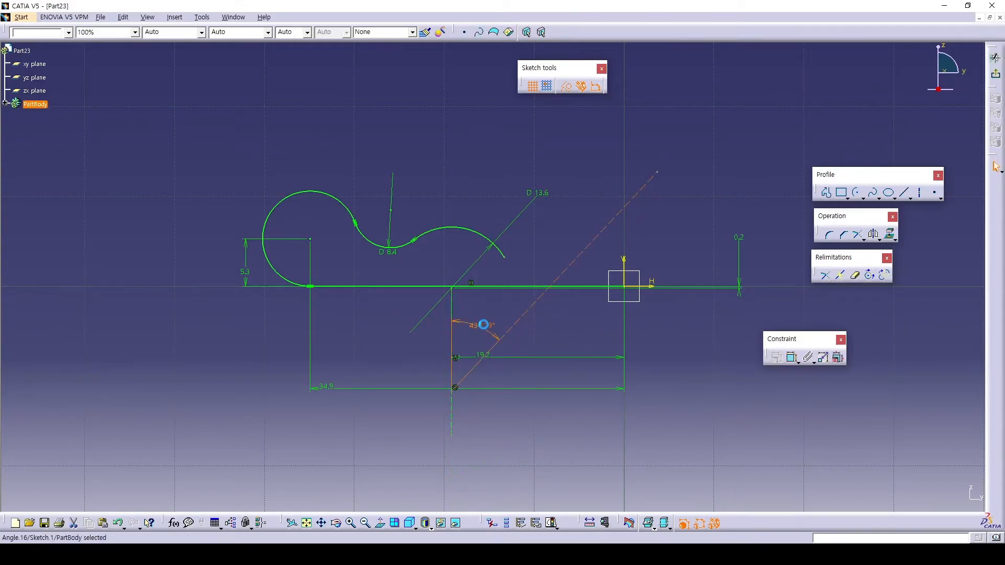
double_click(490, 329)
text(50)
key(Return)
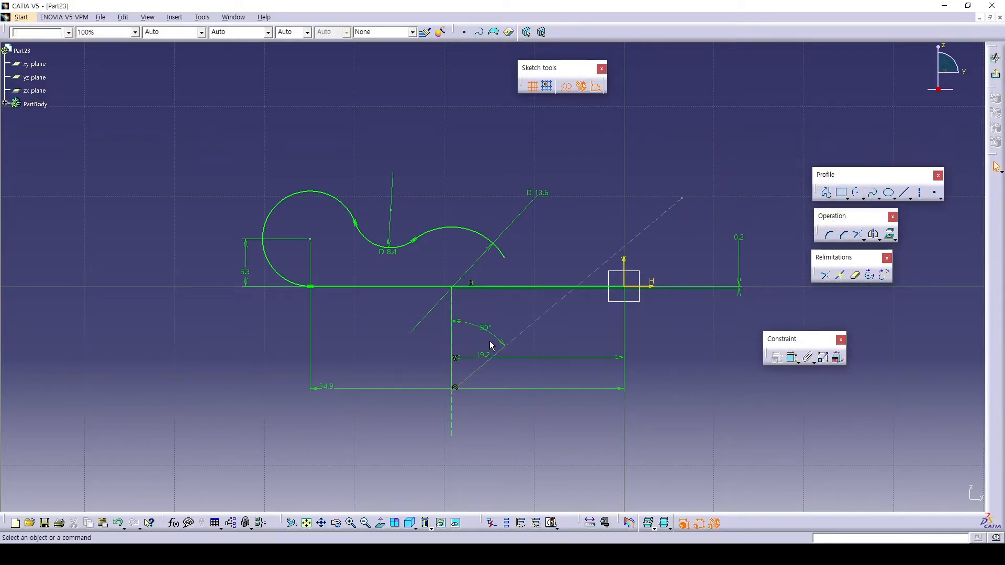
Dimension the distance from the horizontal profile line down to the slanted line's lower end and set it to 1.86 mm.
click(453, 390)
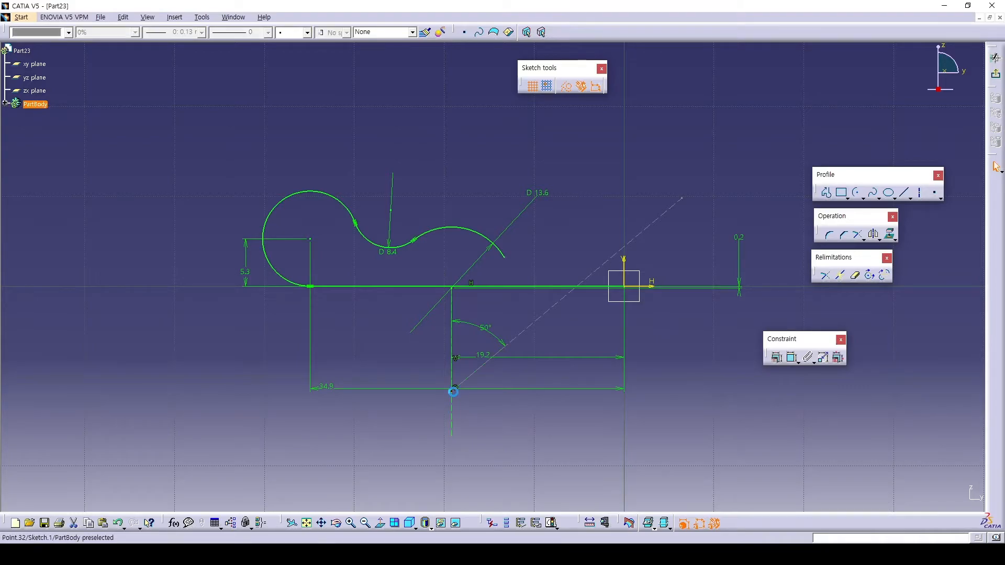
ctrl+click(451, 288)
click(502, 286)
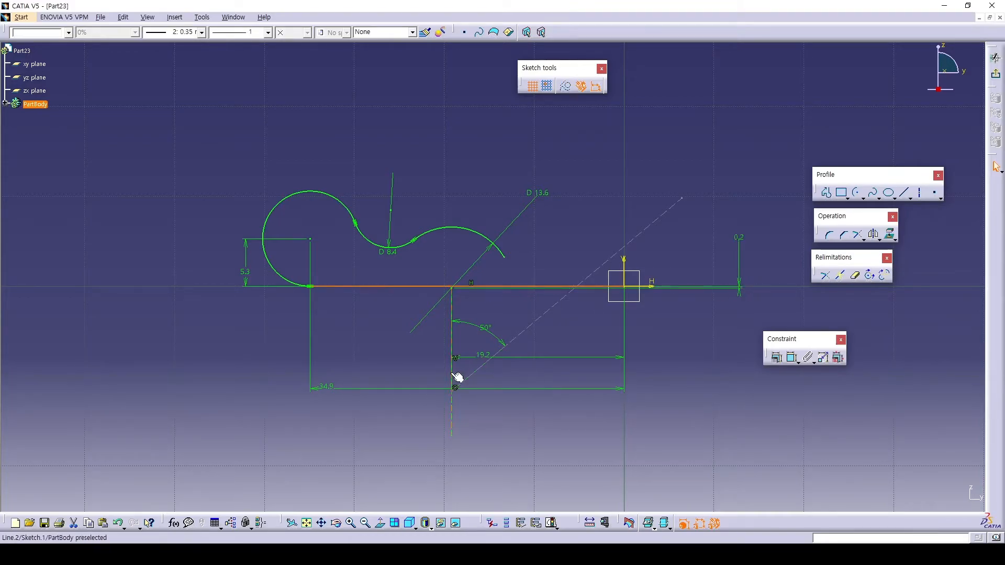
ctrl+click(453, 391)
click(791, 358)
click(402, 336)
double_click(398, 341)
text(1.86)
key(Return)
Extend the third arc's free end past the slanted line and change the slanted line from construction to standard geometry.
middle_drag(524, 295, 501, 305)
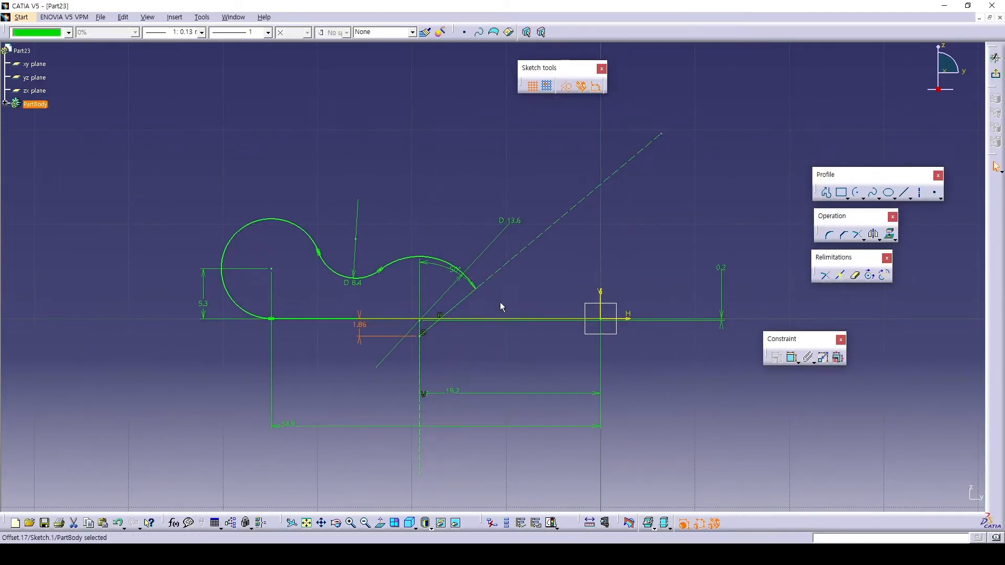
click(501, 304)
drag(476, 289, 483, 310)
click(516, 296)
click(491, 275)
click(566, 86)
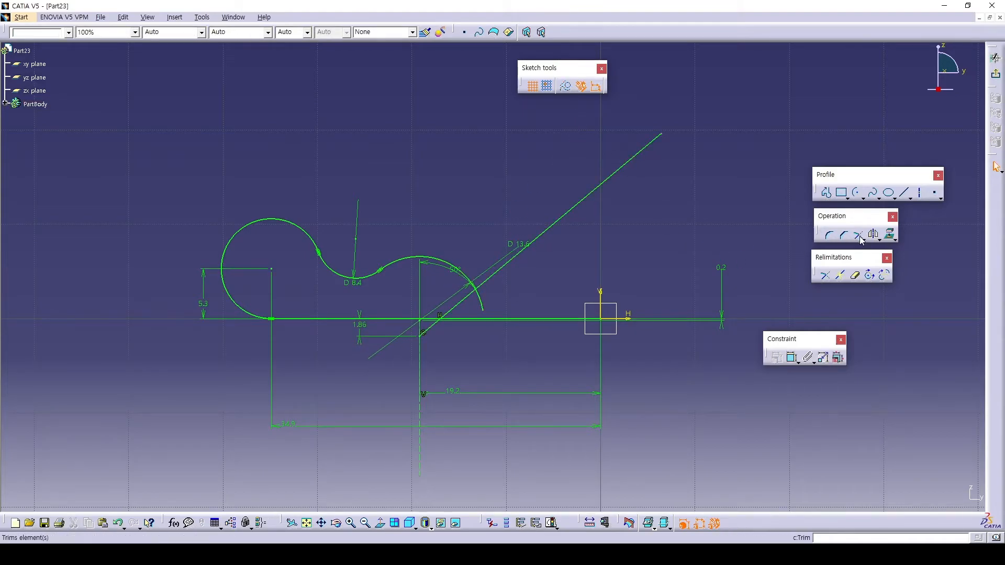
Round the junction of the third arc and the slanted line with a trimmed corner of radius 1.2 mm.
click(829, 235)
middle_drag(474, 287, 492, 265)
click(492, 266)
click(502, 269)
click(503, 260)
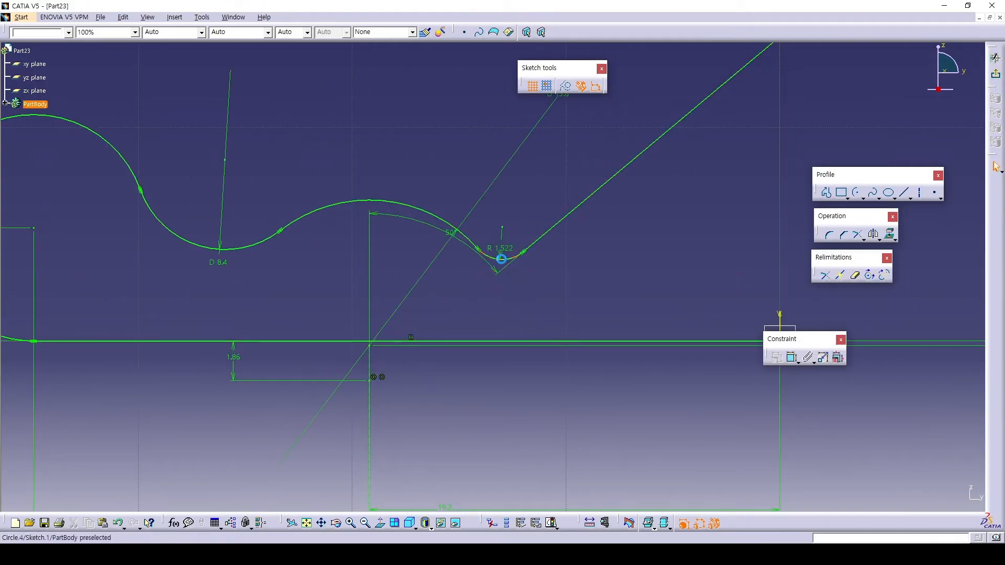
click(503, 248)
double_click(502, 248)
text(1.2)
key(Return)
Shorten the slanted line and set the horizontal distance from its upper end to the vertical axis to 6.75 mm.
middle_drag(514, 248, 517, 293)
drag(746, 67, 590, 197)
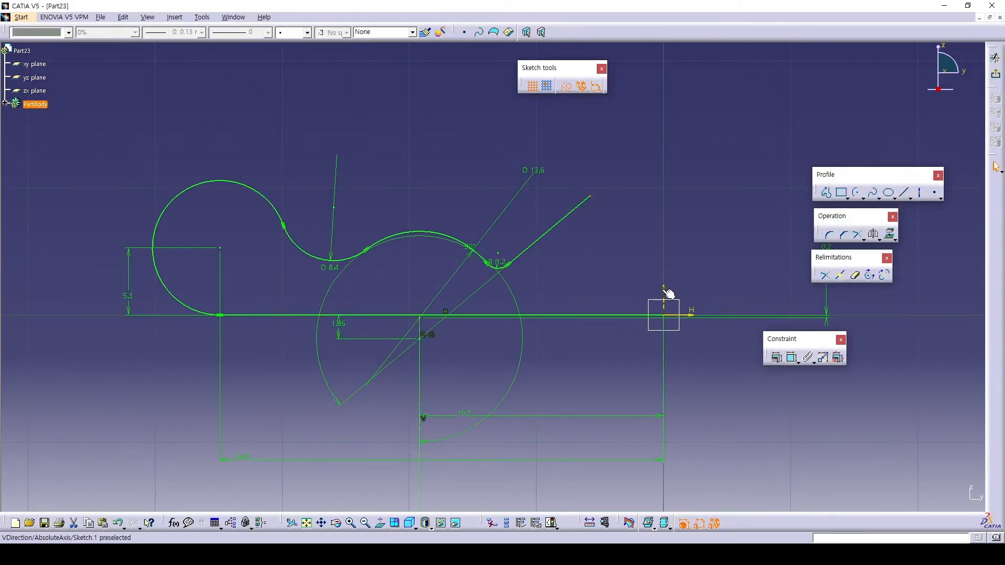
ctrl+click(664, 290)
click(792, 358)
click(636, 174)
double_click(636, 174)
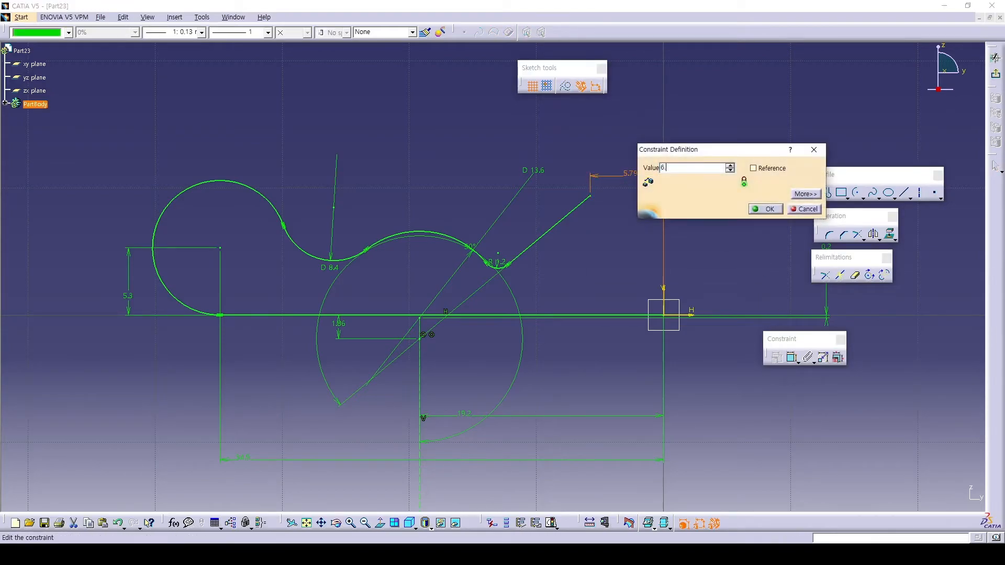
key(Return)
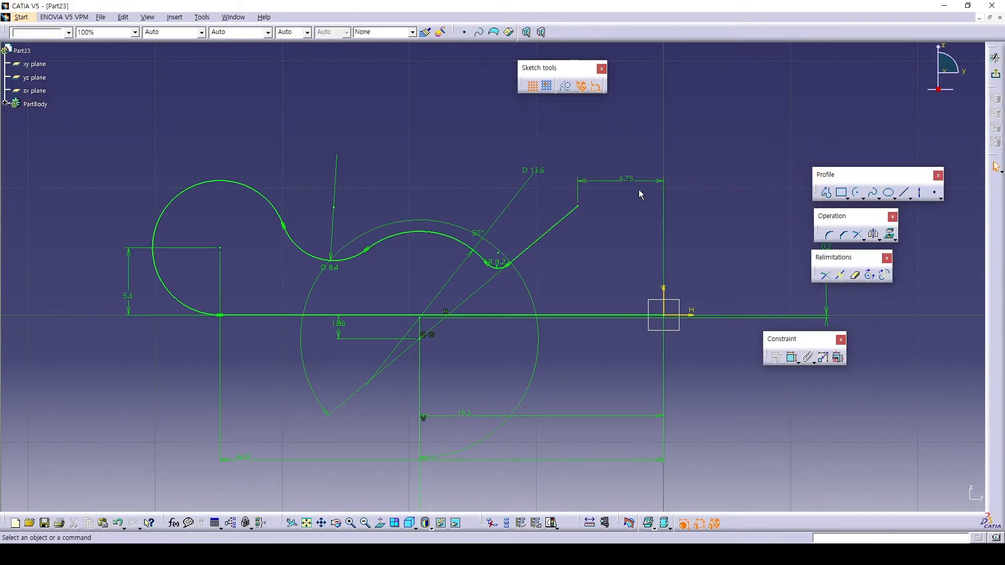
Reposition the 50° angle, the 1.86 mm offset and the 0.2 mm offset dimensions closer to the profile for legibility.
drag(533, 287, 456, 282)
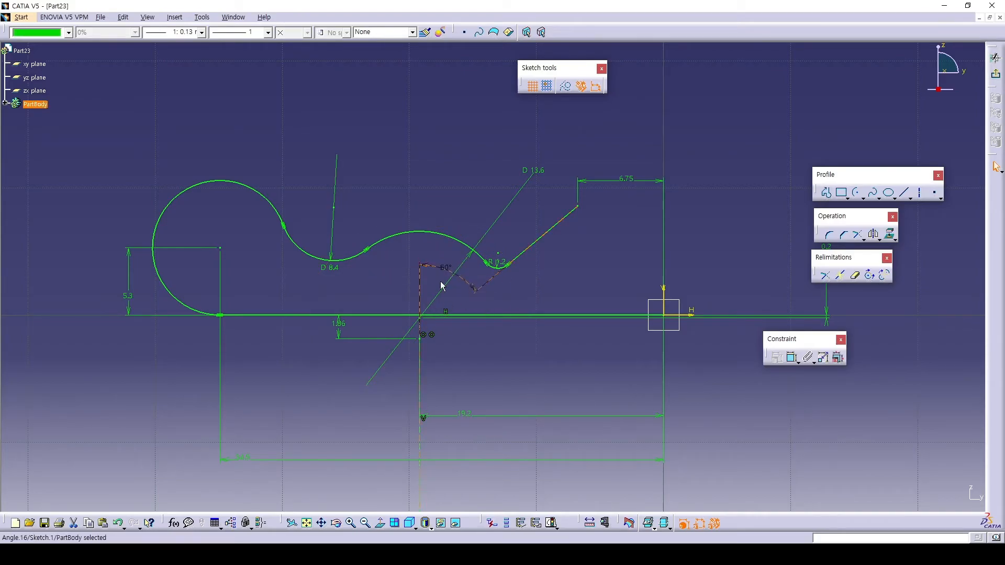
drag(348, 333, 341, 359)
click(493, 368)
mouse_move(492, 361)
middle_down()
mouse_move(494, 346)
mouse_move(599, 278)
middle_up()
drag(696, 250, 629, 245)
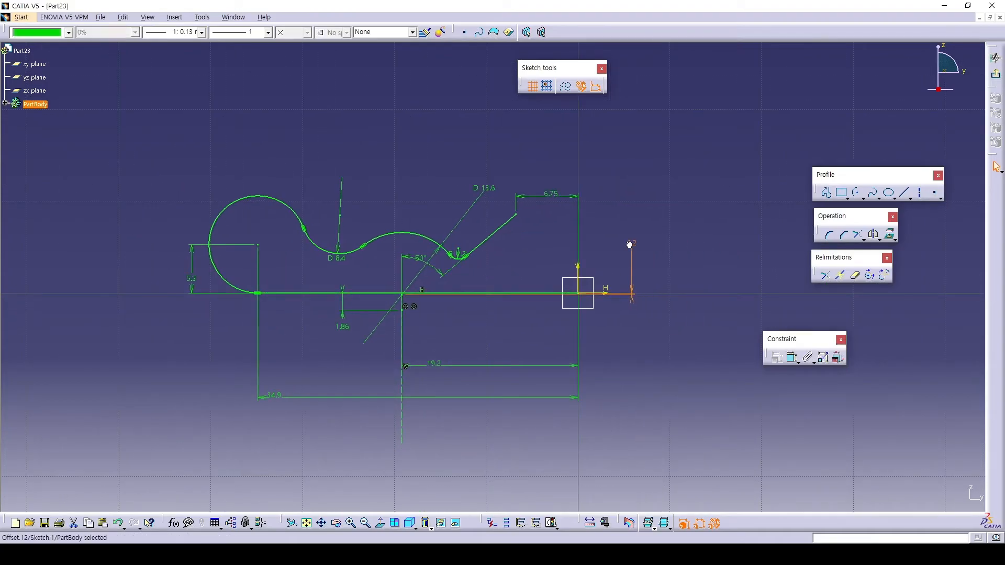
click(541, 239)
Check the profile geometry with the sketch analysis tools and leave the Sketcher.
click(555, 525)
click(565, 532)
click(744, 288)
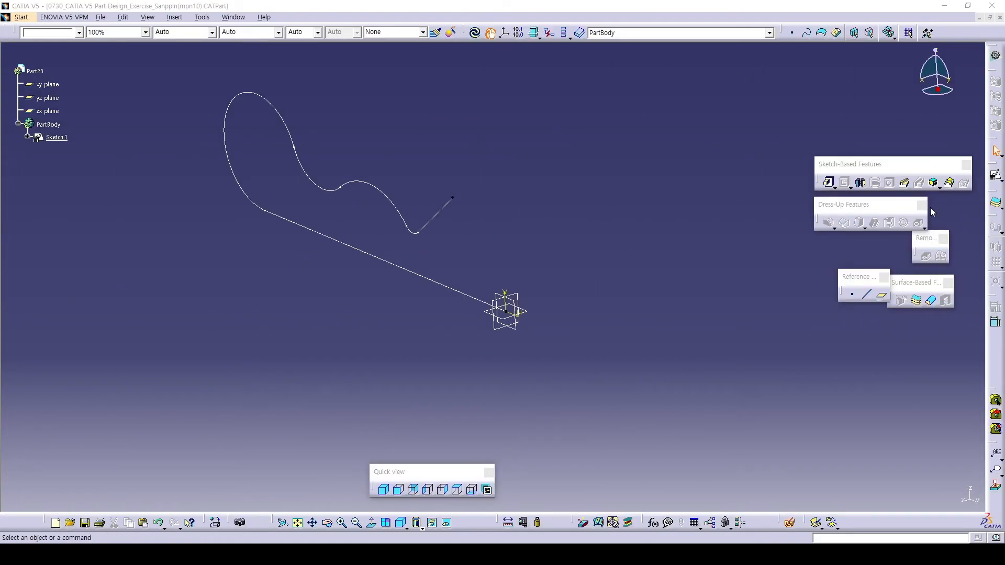
Start a positioned sketch on the zx plane with implicit origin and orientation.
click(630, 235)
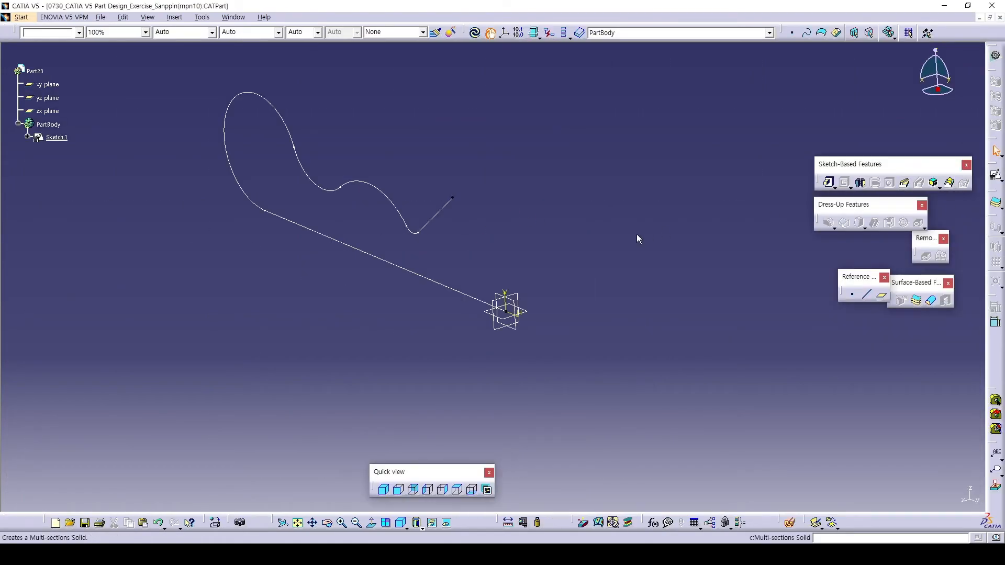
click(995, 176)
click(521, 294)
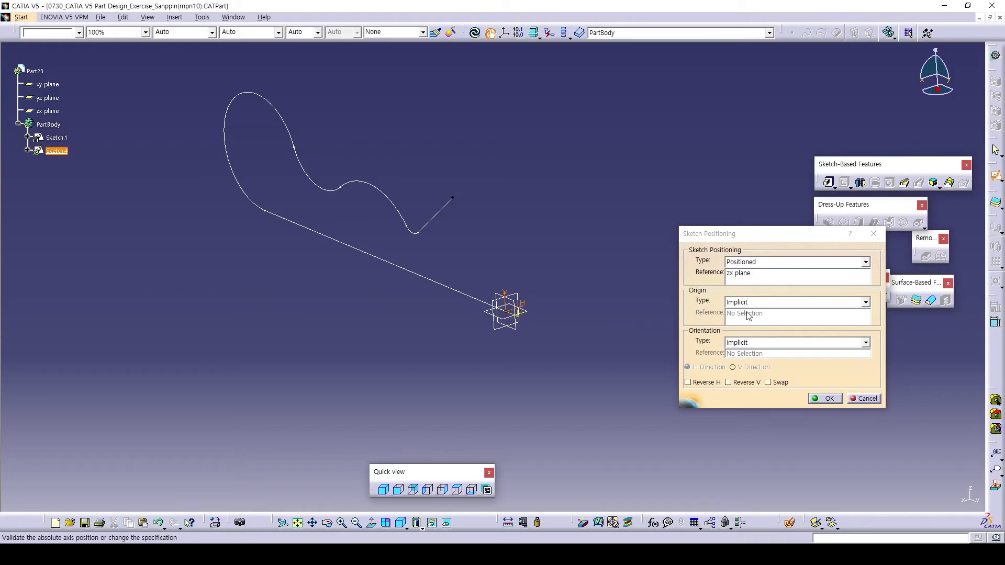
click(817, 397)
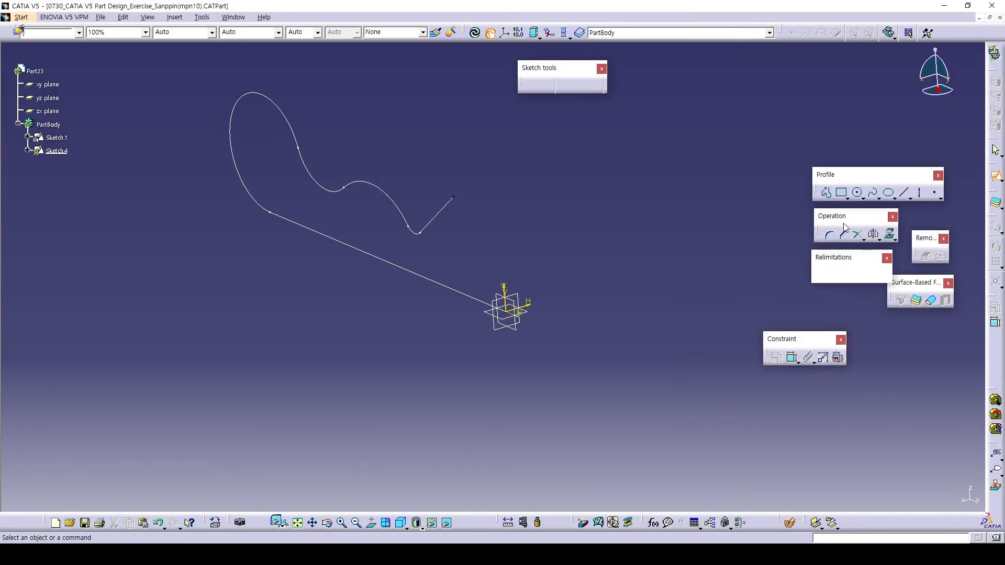
Draw a circle centred on the vertical axis and passing through the origin, set its diameter to 1.8 mm, and exit the sketch.
click(858, 193)
click(549, 237)
click(548, 267)
click(791, 358)
click(643, 212)
double_click(643, 211)
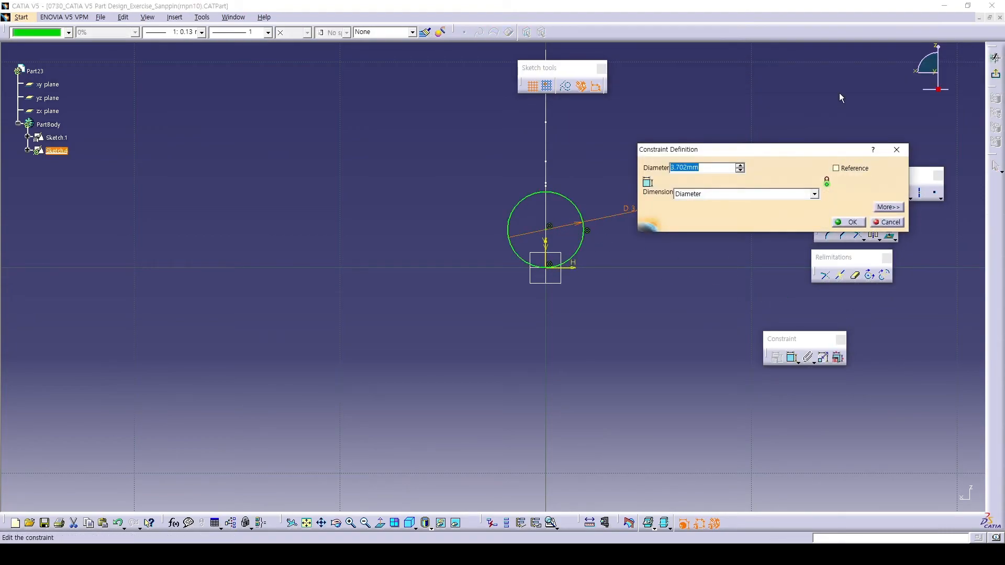
text(1.8)
key(Return)
click(995, 81)
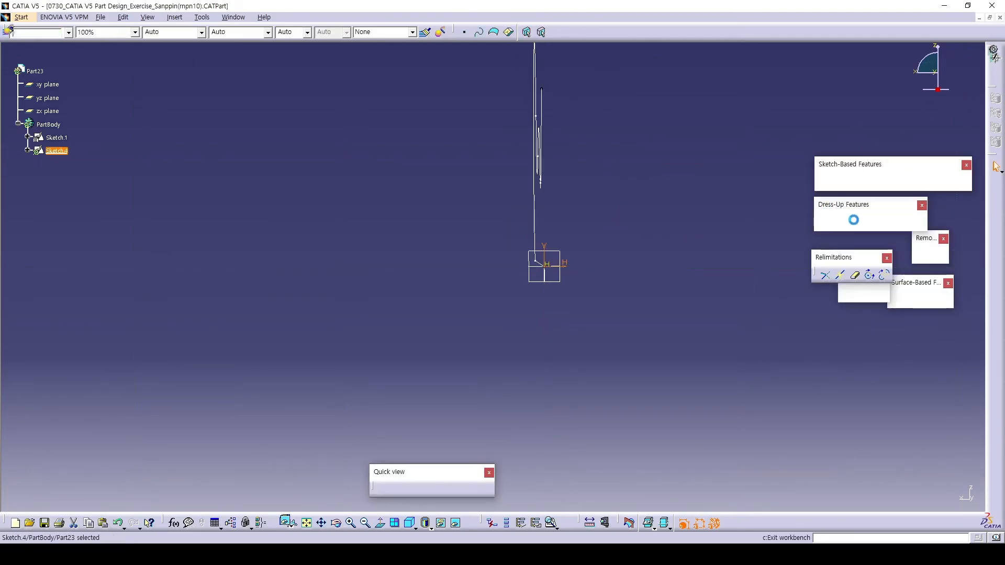
Create a rib that sweeps the circle in Sketch.4 along the center curve Sketch.1, keeping the profile angle.
click(497, 245)
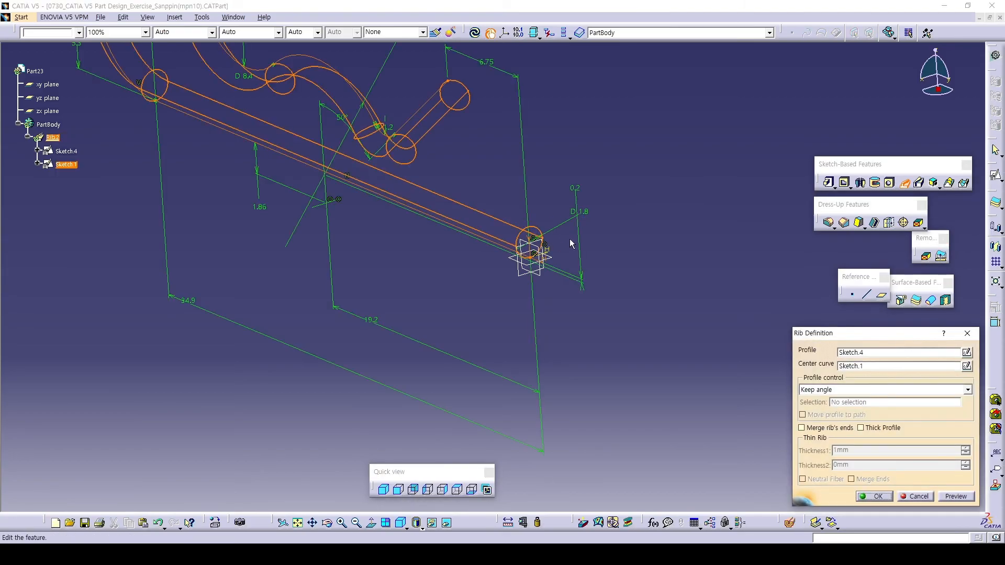
click(954, 498)
click(874, 495)
Hide the xy, yz and zx planes and show the whole part in an isometric view.
middle_drag(429, 286, 499, 282)
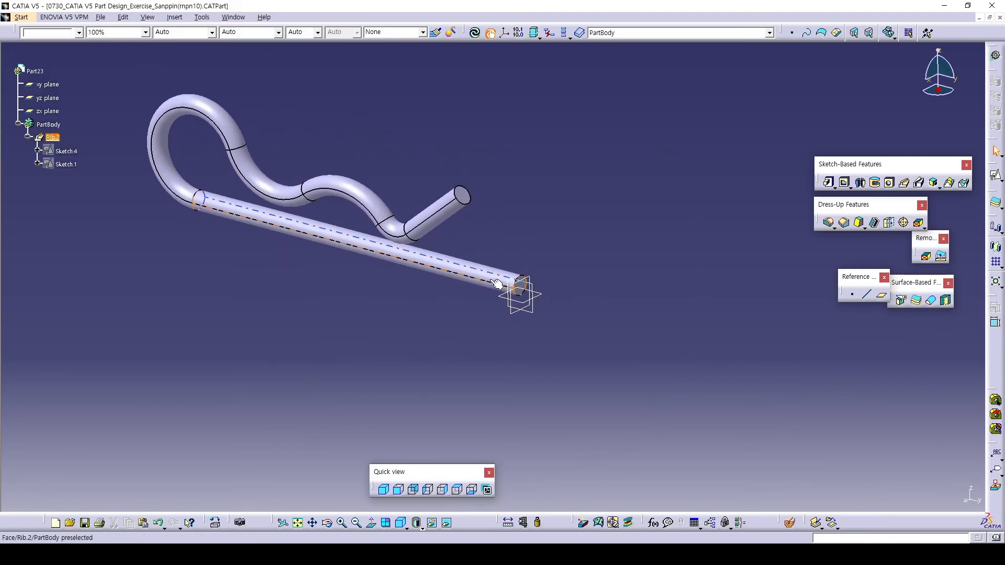
click(54, 88)
shift+click(48, 111)
right_click(48, 110)
click(79, 144)
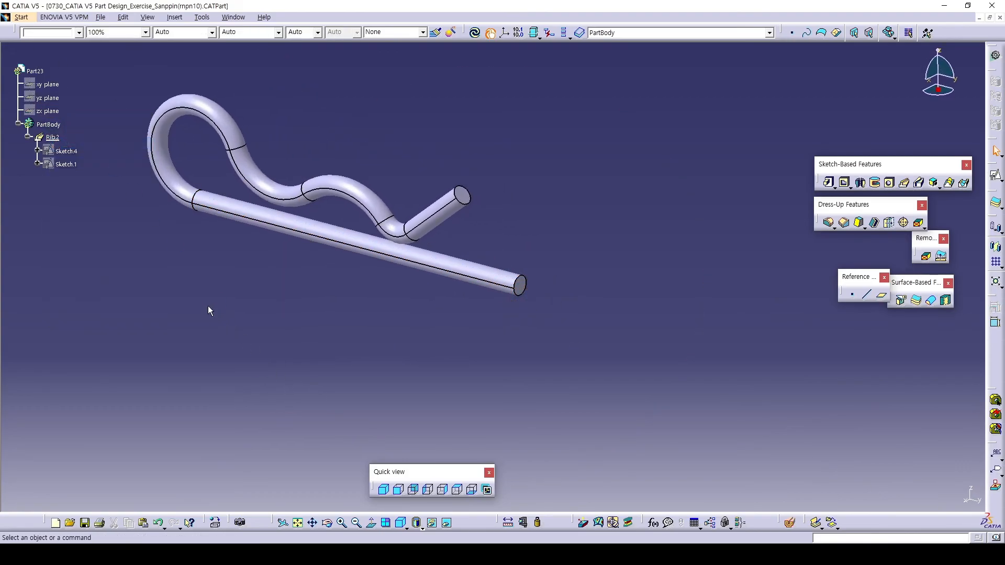
click(298, 523)
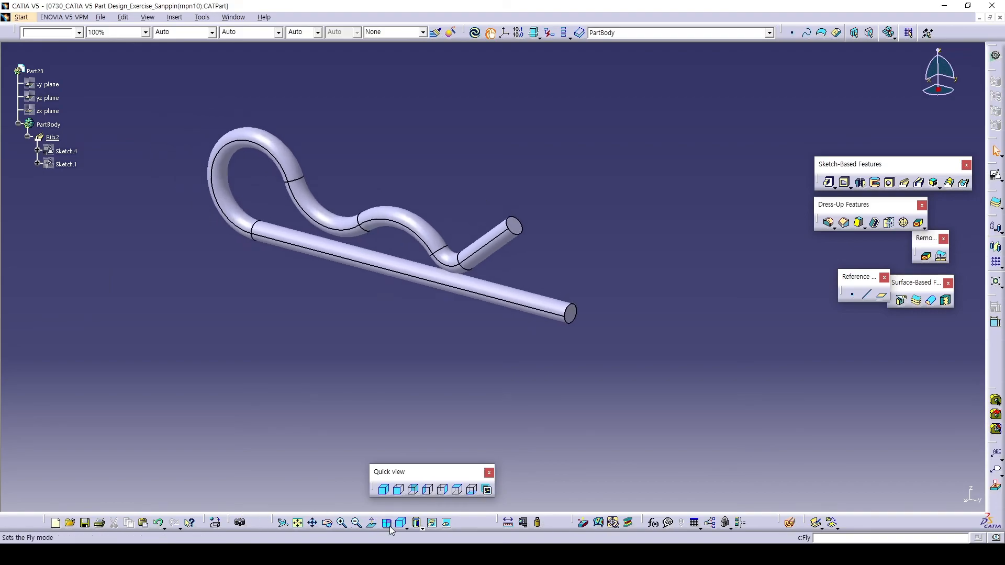
click(402, 523)
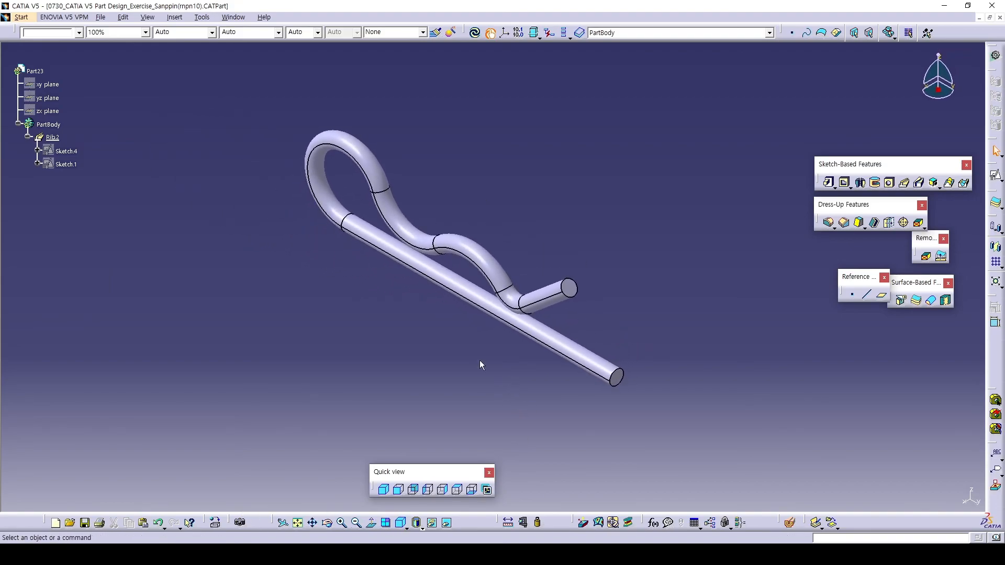